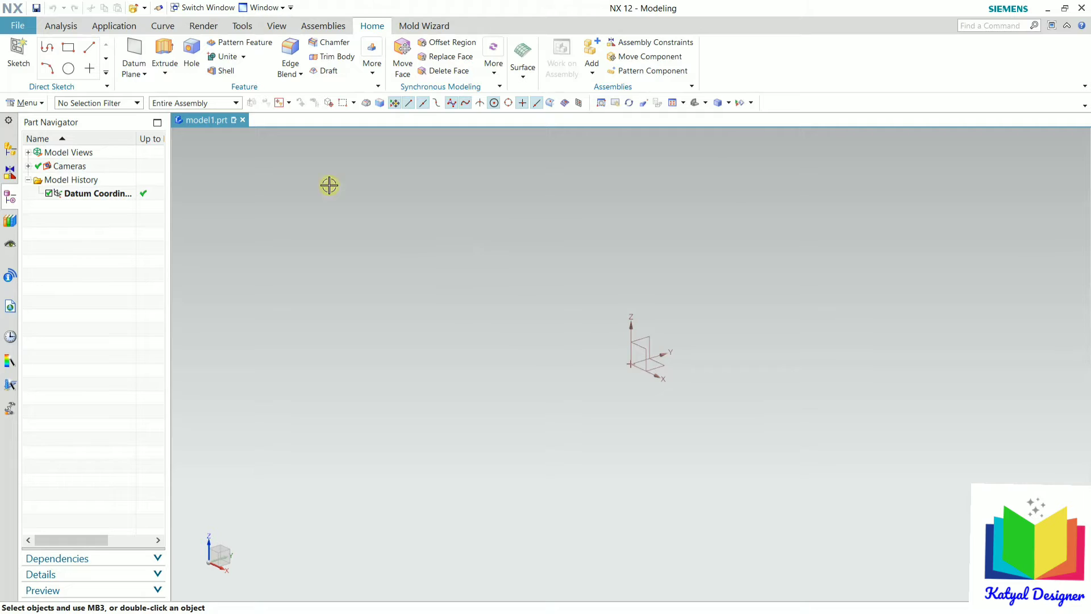
pyautogui.click(165, 72)
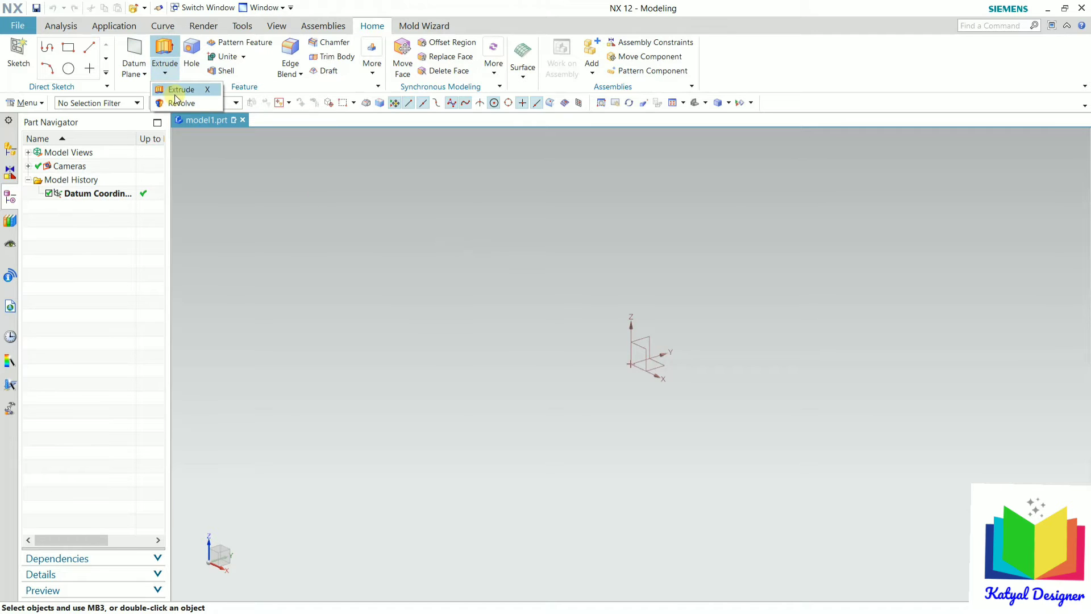
pyautogui.click(175, 94)
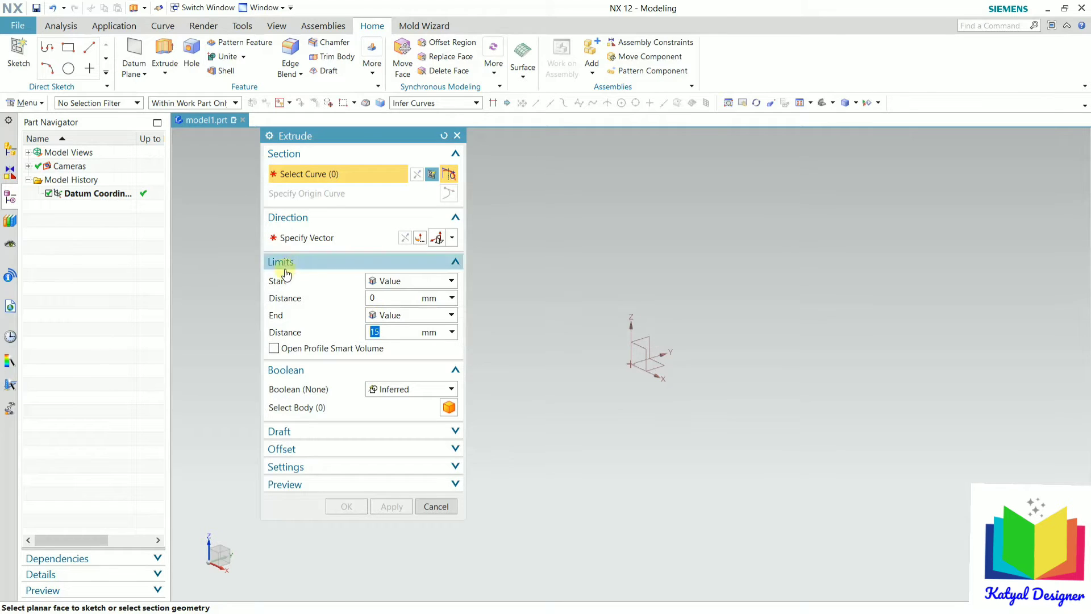
pyautogui.click(406, 284)
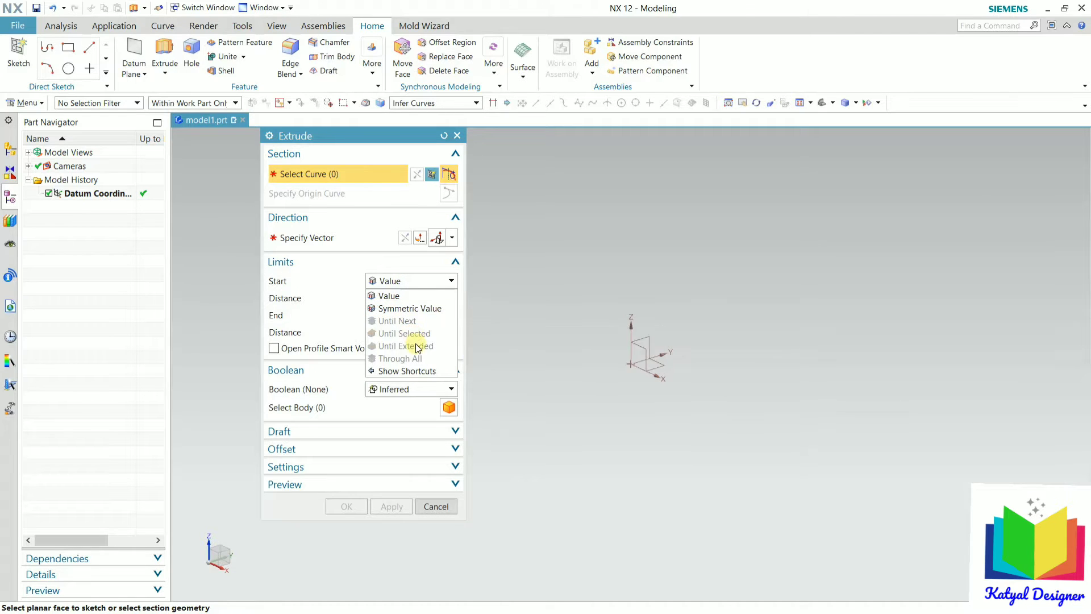
pyautogui.click(342, 296)
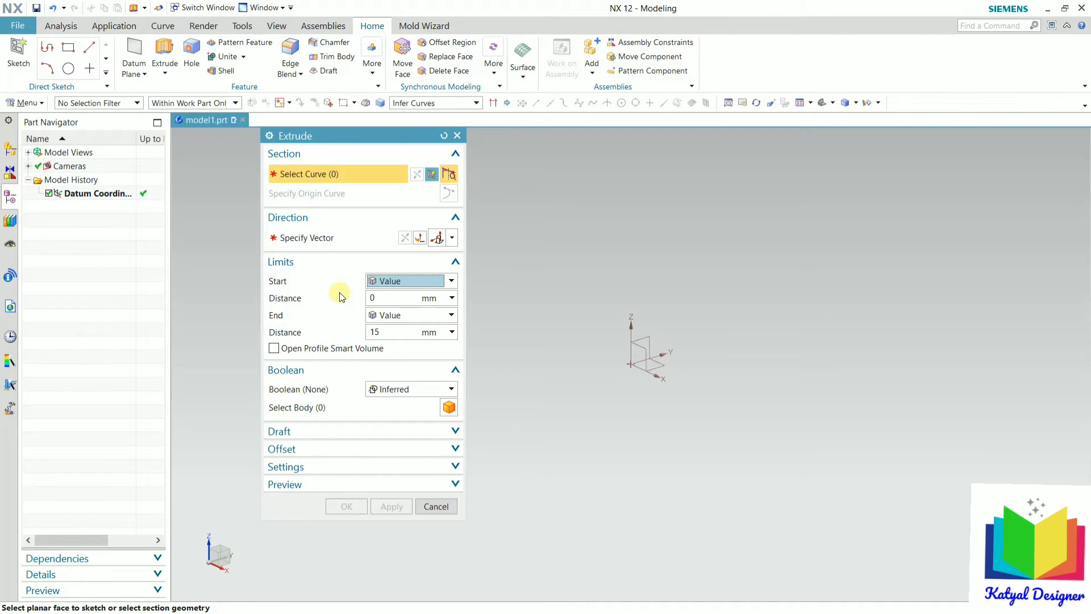
pyautogui.click(447, 507)
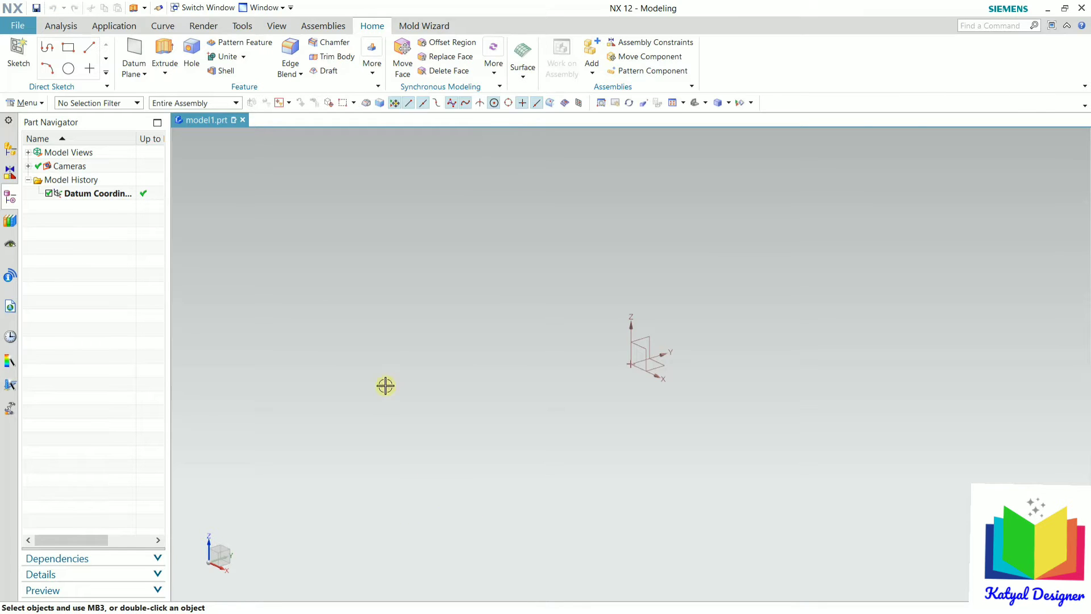
# - Open the part file through_all from the extrude folder
pyautogui.click(21, 26)
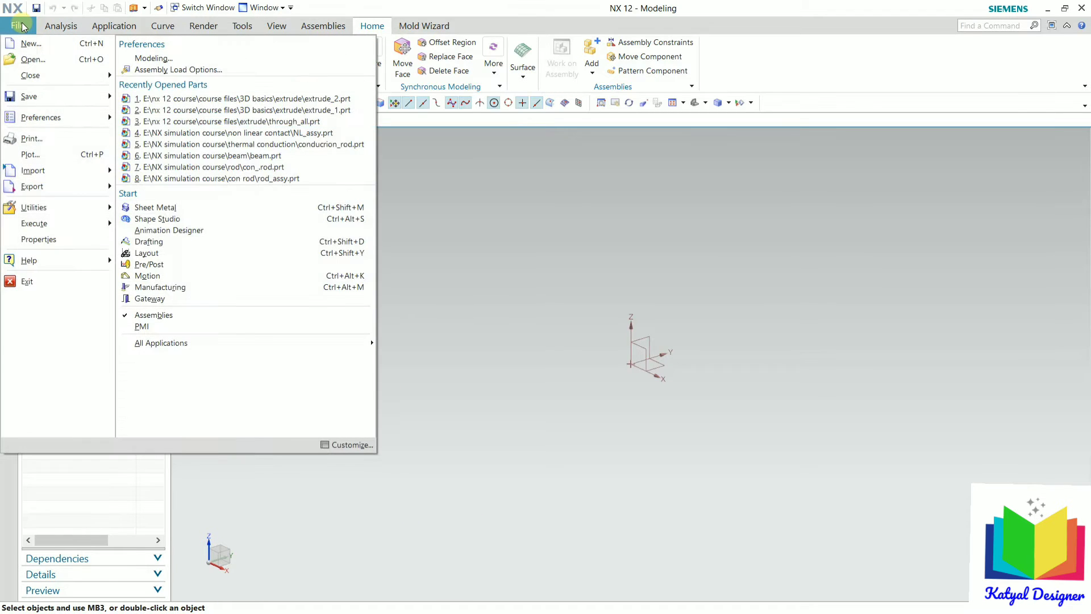
pyautogui.click(471, 218)
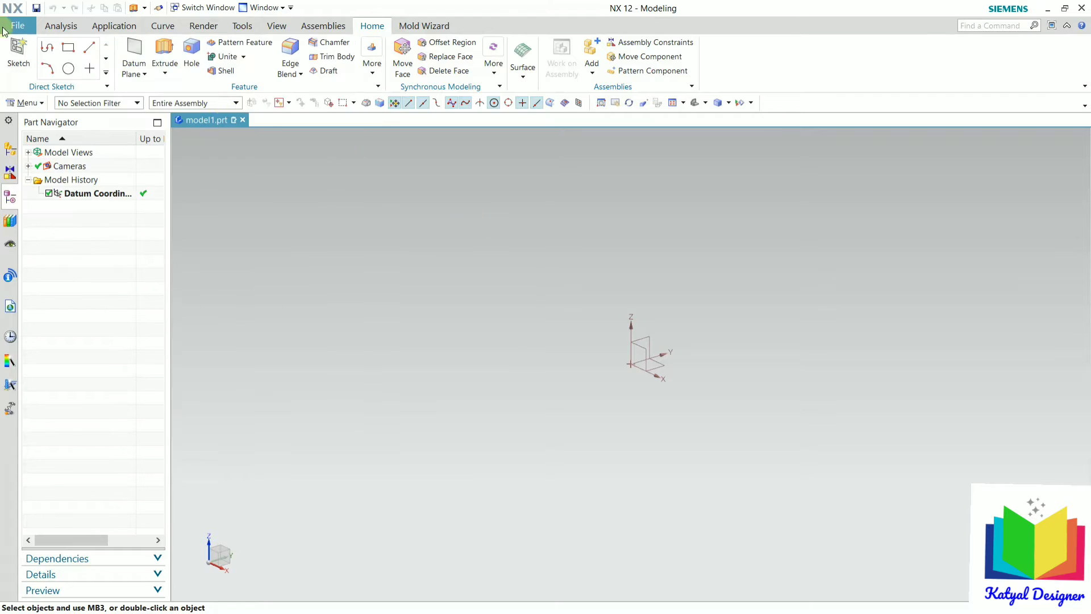
pyautogui.click(18, 26)
pyautogui.click(33, 59)
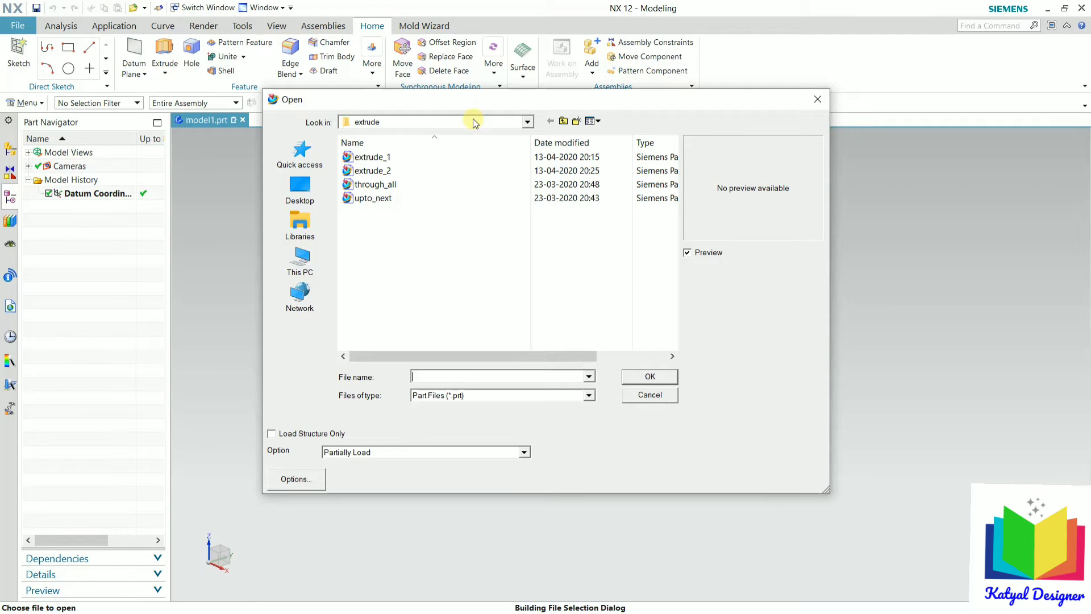
pyautogui.click(398, 186)
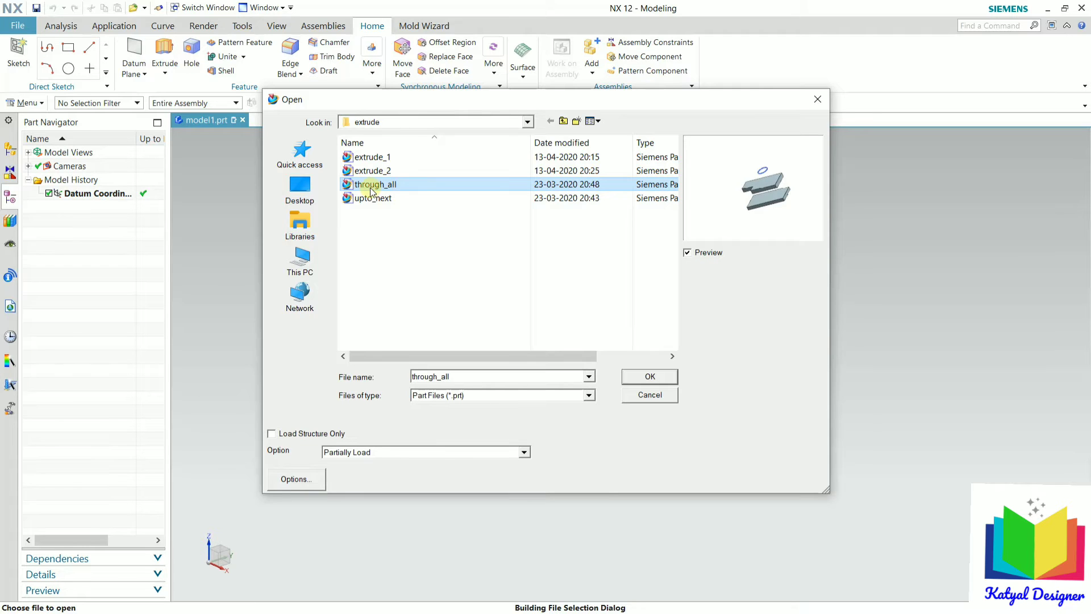
pyautogui.click(647, 378)
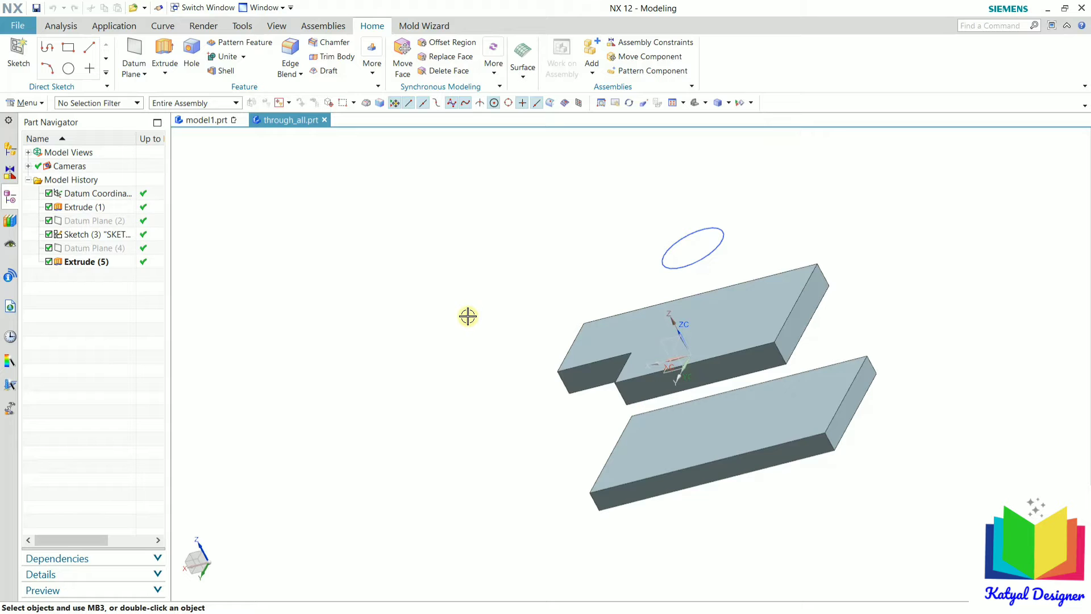
# - Extrude the circle above the plates by 25 mm with the direction reversed so it points down toward the plates
pyautogui.moveTo(468, 316); pyautogui.dragTo(518, 287, button='middle')
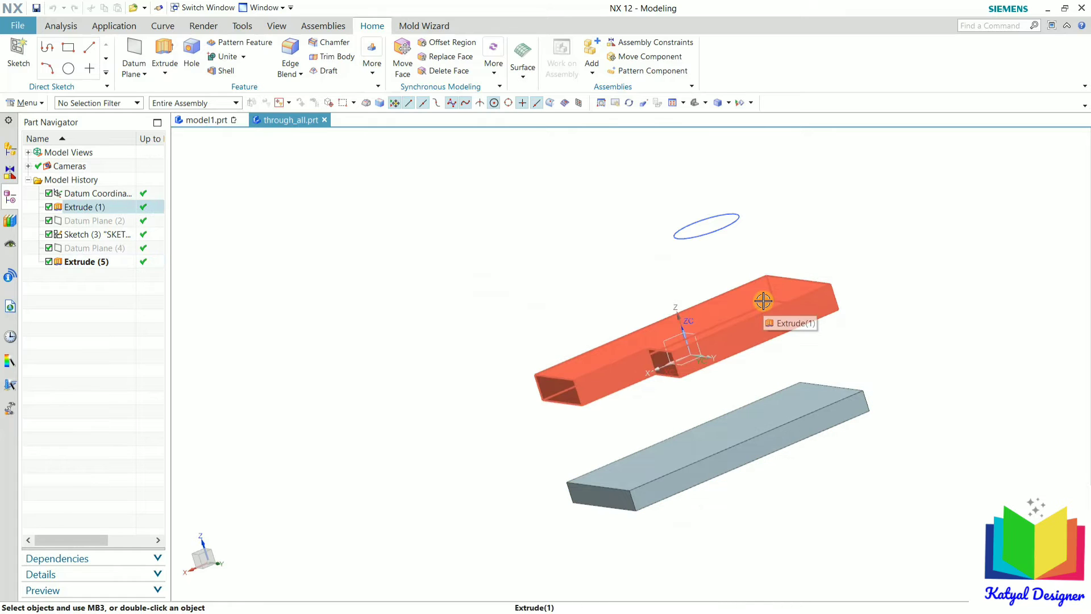
pyautogui.moveTo(875, 205)
pyautogui.mouseDown(button='middle')
pyautogui.moveTo(875, 225)
pyautogui.moveTo(858, 217)
pyautogui.moveTo(892, 261)
pyautogui.moveTo(925, 224)
pyautogui.mouseUp(button='middle')
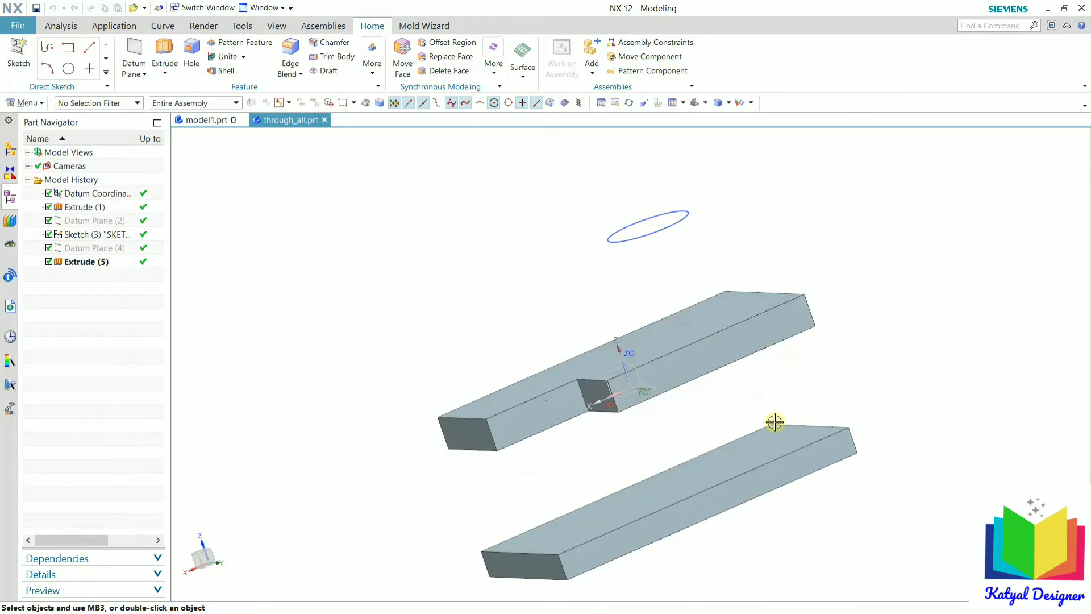
pyautogui.moveTo(906, 290); pyautogui.dragTo(911, 286, button='middle')
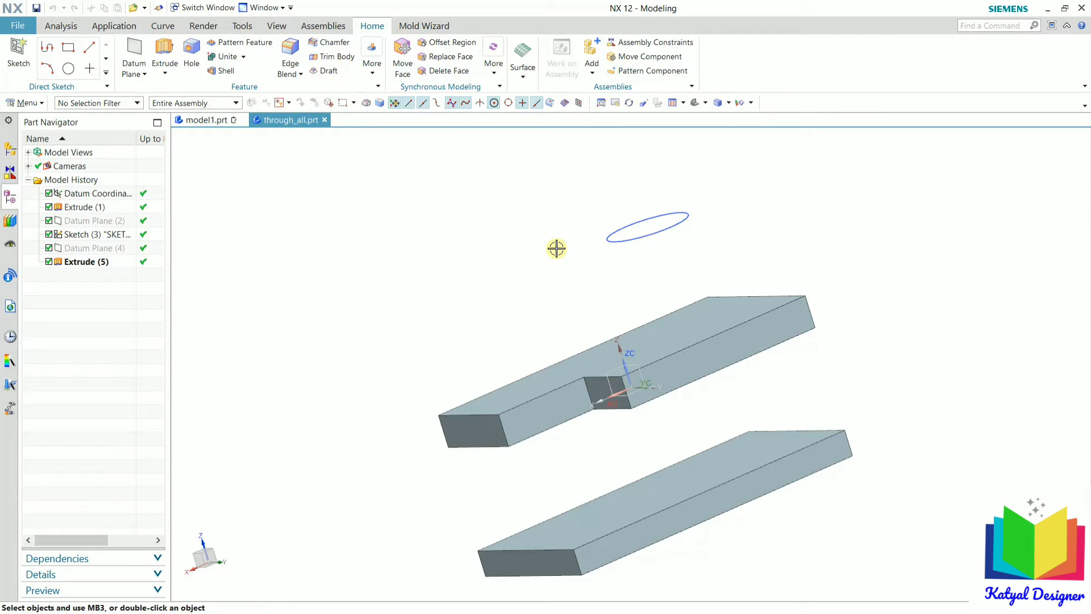
pyautogui.press('Home')
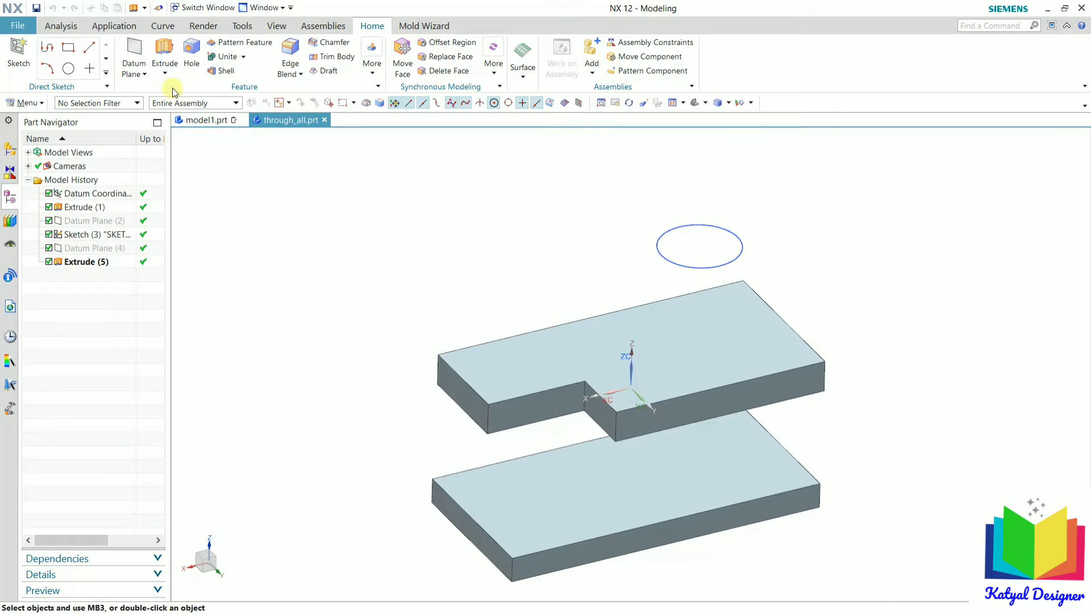
pyautogui.click(165, 73)
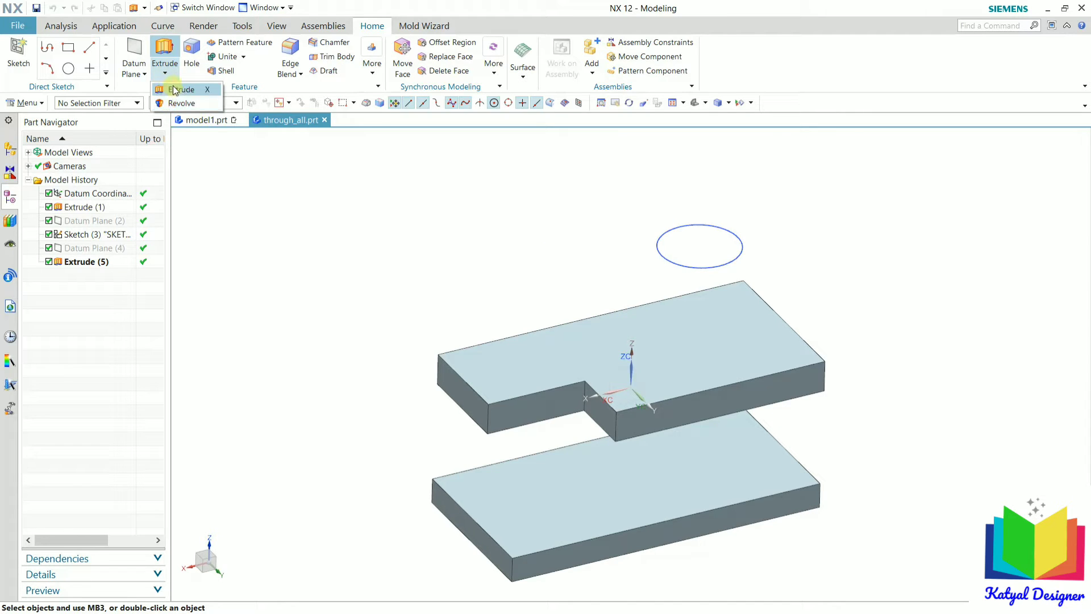
pyautogui.click(175, 90)
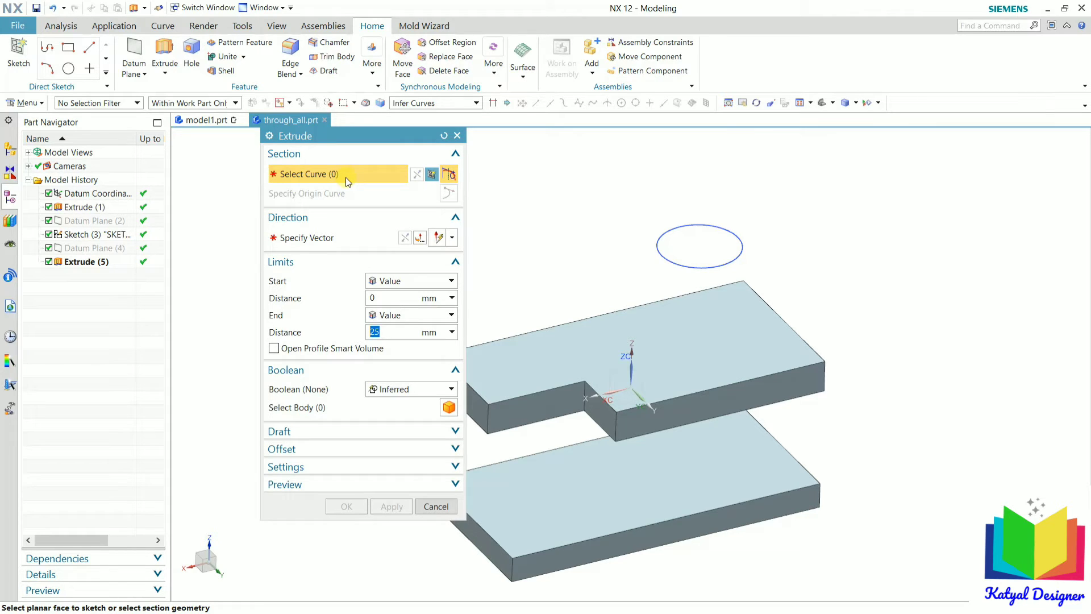
pyautogui.click(716, 227)
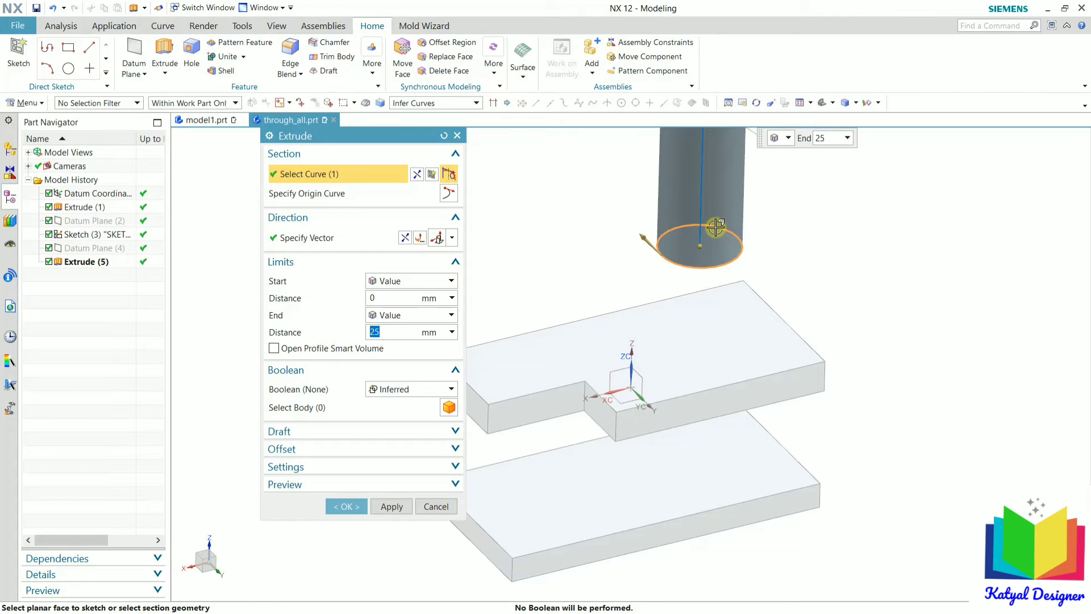
pyautogui.scroll(3, 835, 441)
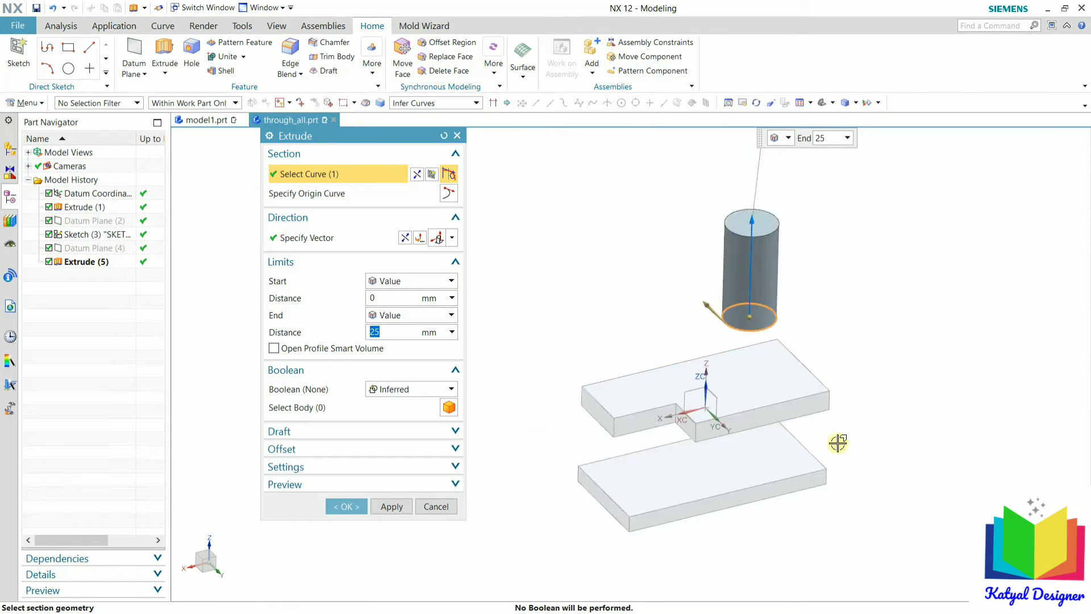
pyautogui.scroll(-2, 838, 402)
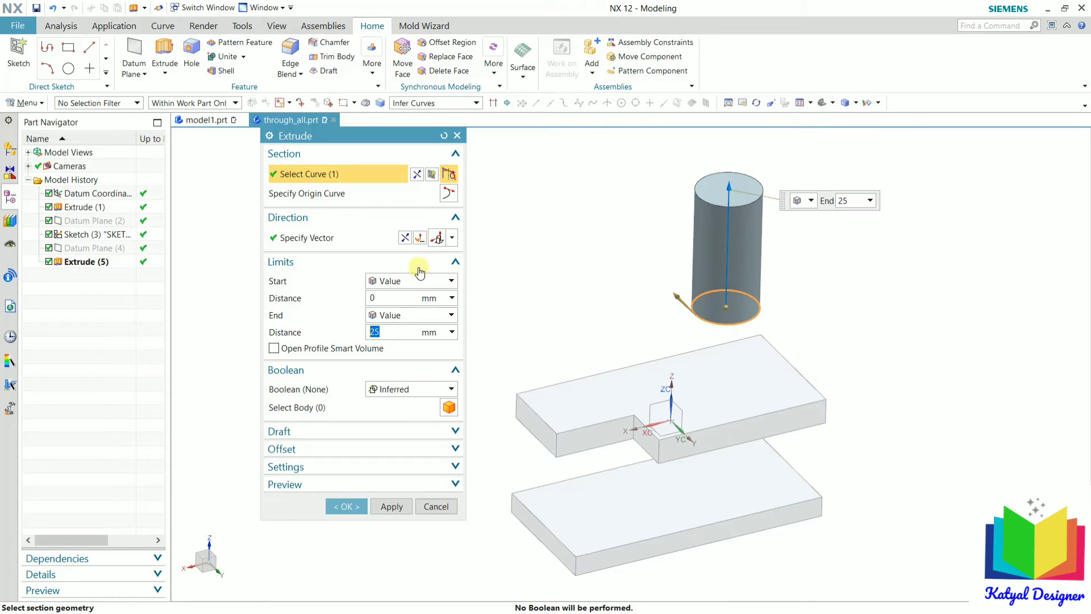
pyautogui.click(408, 238)
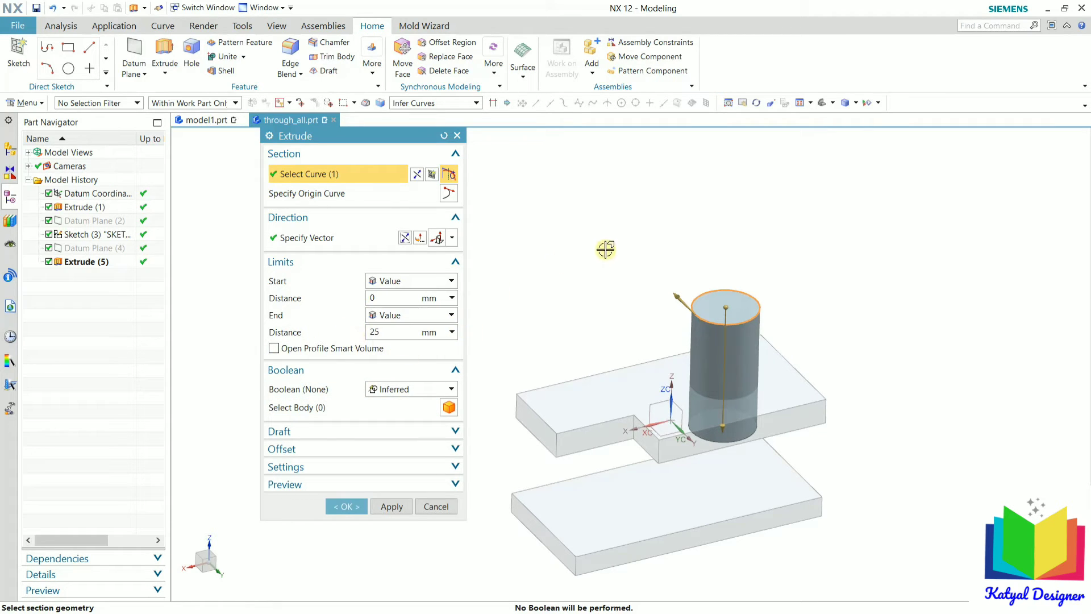
pyautogui.middleClick(382, 505)
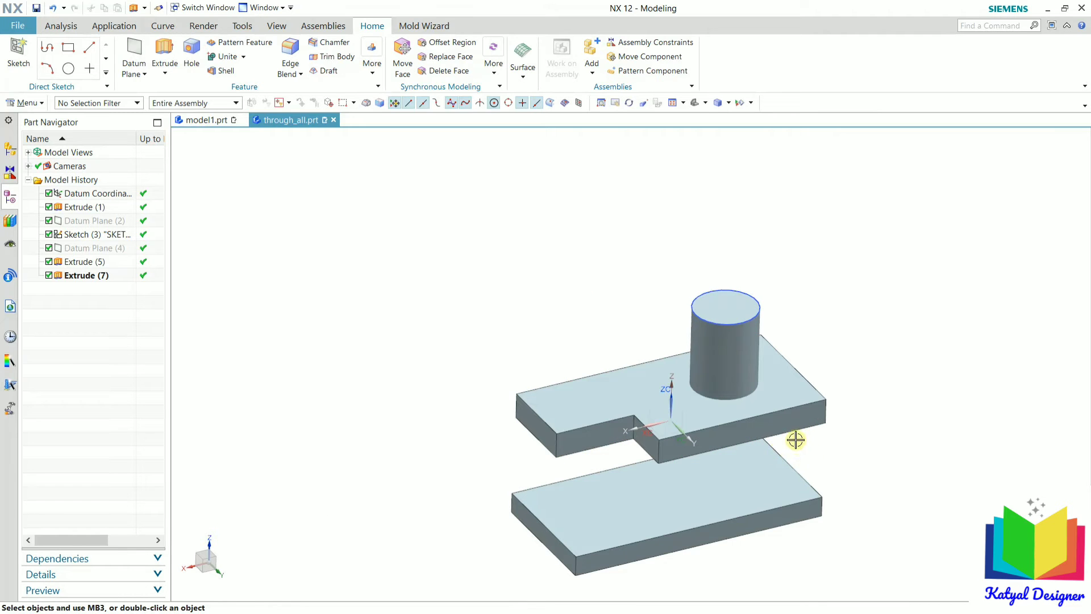
# - Edit the cylinder's extrude feature and set its end limit to Until Next
pyautogui.moveTo(794, 441); pyautogui.dragTo(783, 390, button='middle')
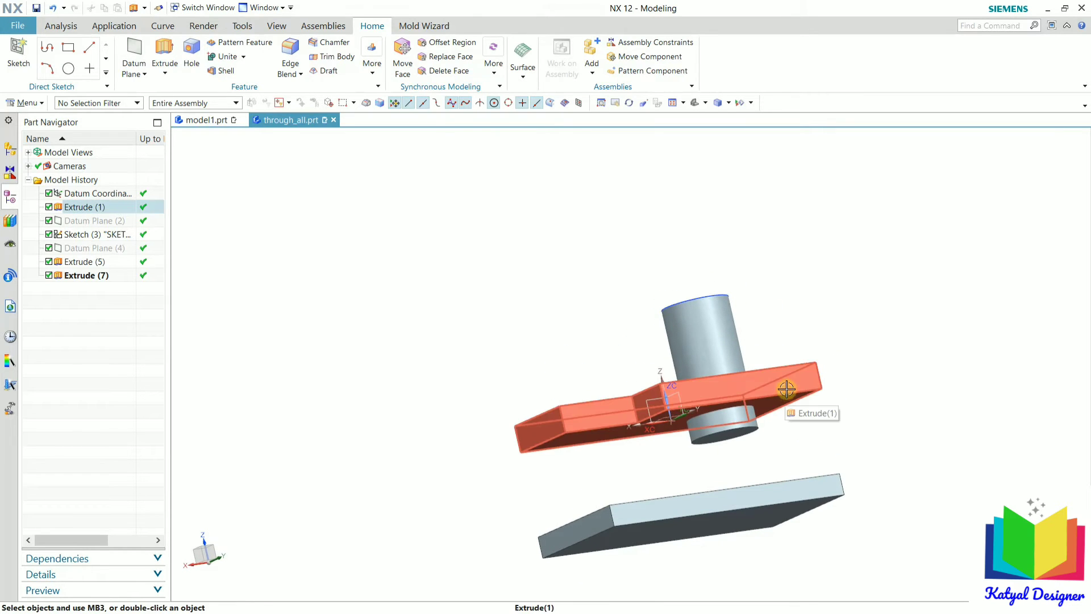
pyautogui.moveTo(409, 341); pyautogui.dragTo(547, 271, button='middle')
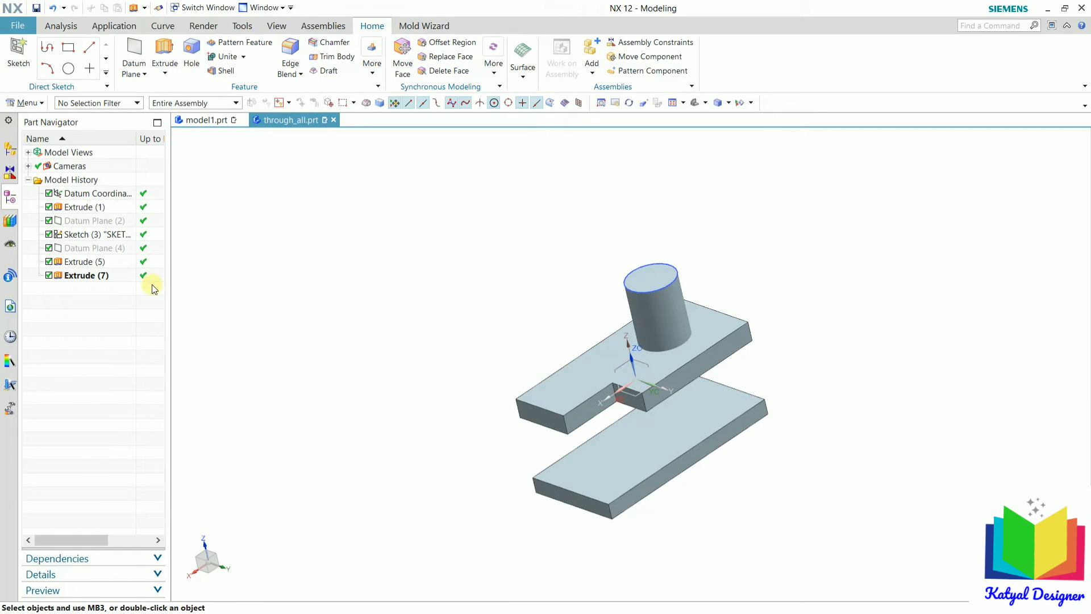
pyautogui.doubleClick(85, 275)
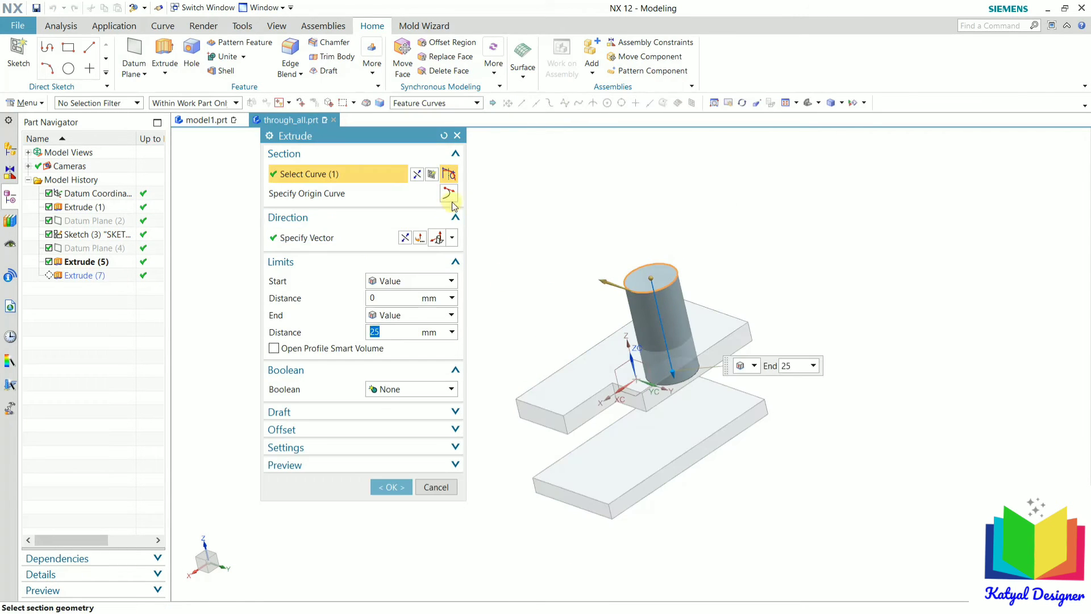
pyautogui.click(395, 317)
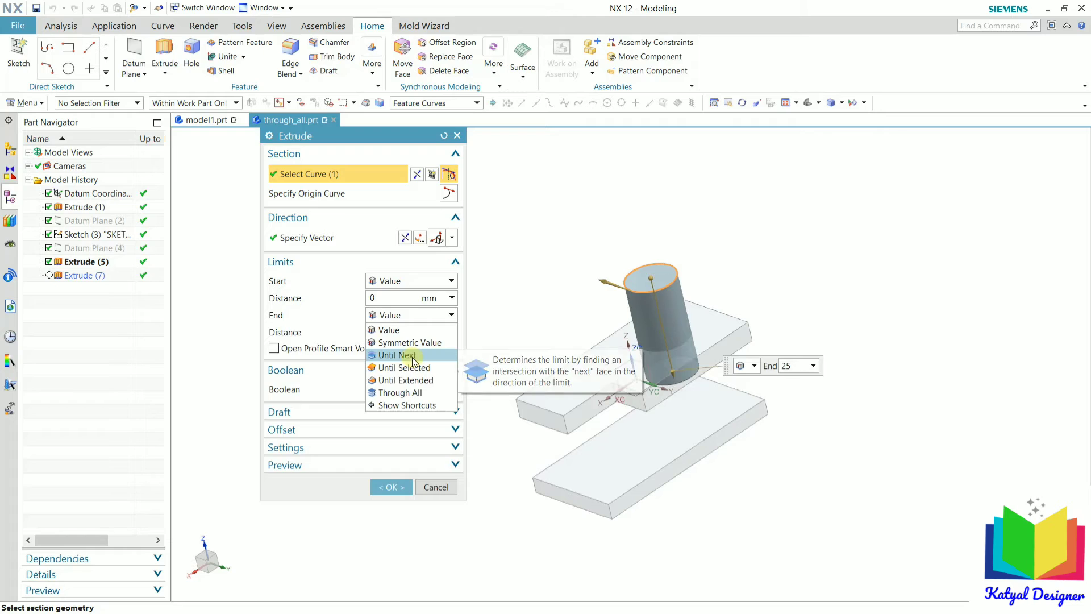
pyautogui.click(398, 356)
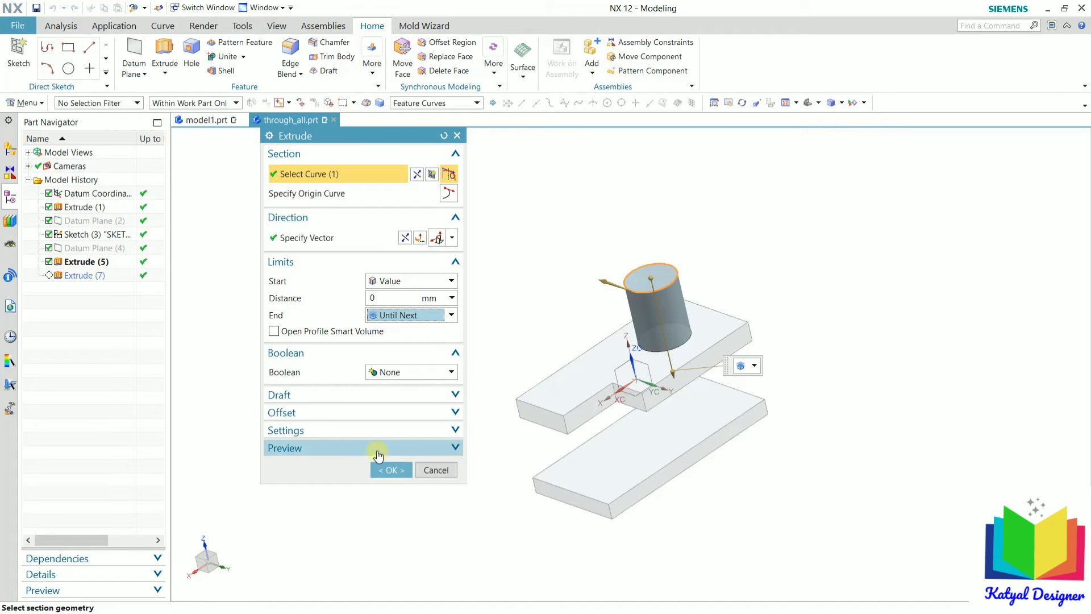
pyautogui.click(390, 471)
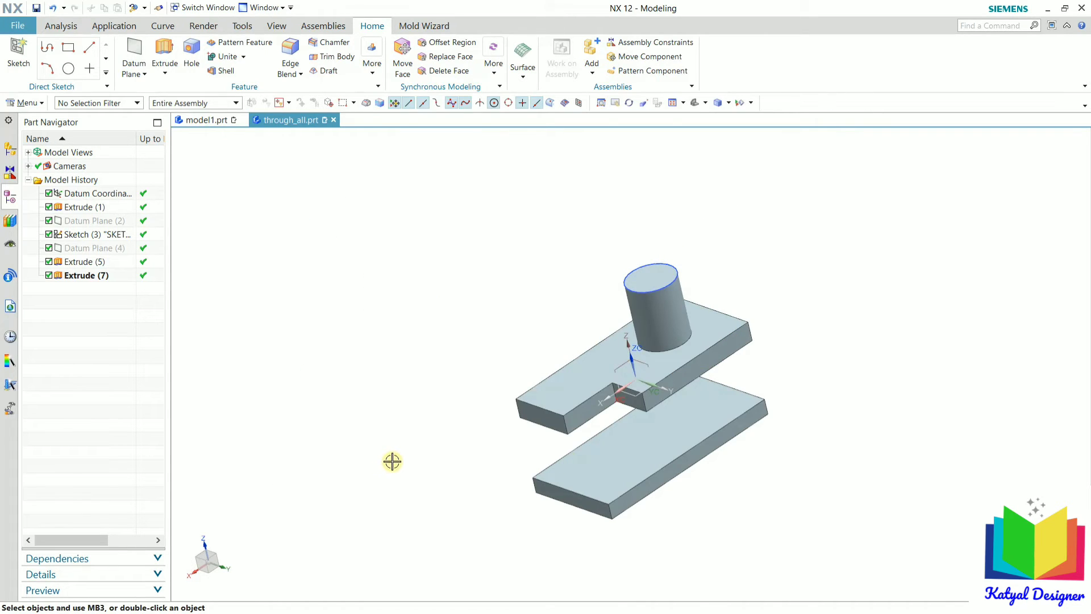
# - Examine the cylinder and its junction with the upper plate from several angles and at close range
pyautogui.moveTo(480, 378); pyautogui.dragTo(463, 369, button='middle')
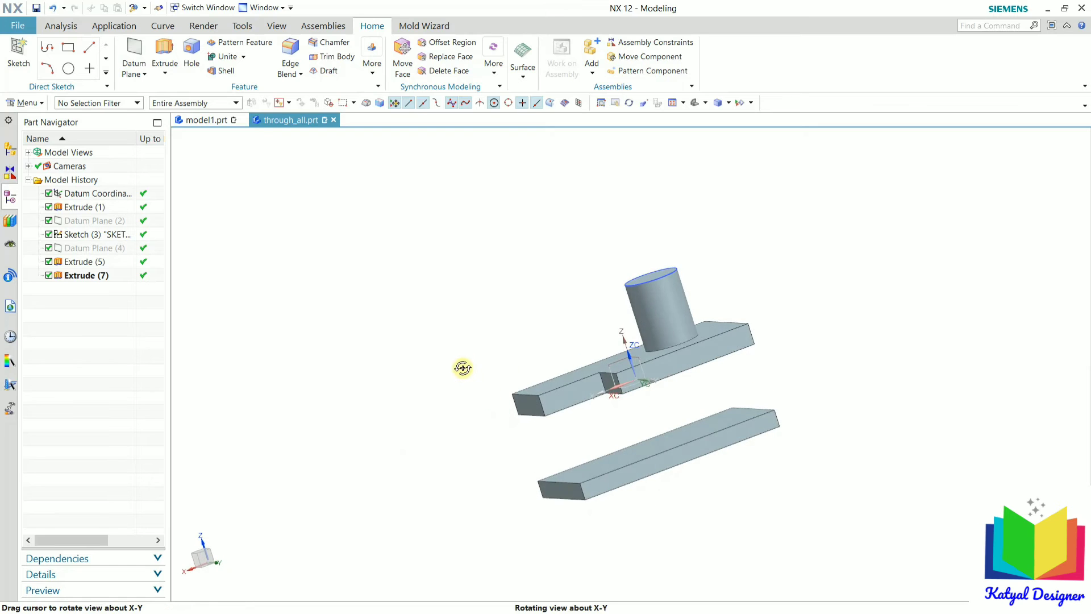
pyautogui.scroll(2, 671, 307)
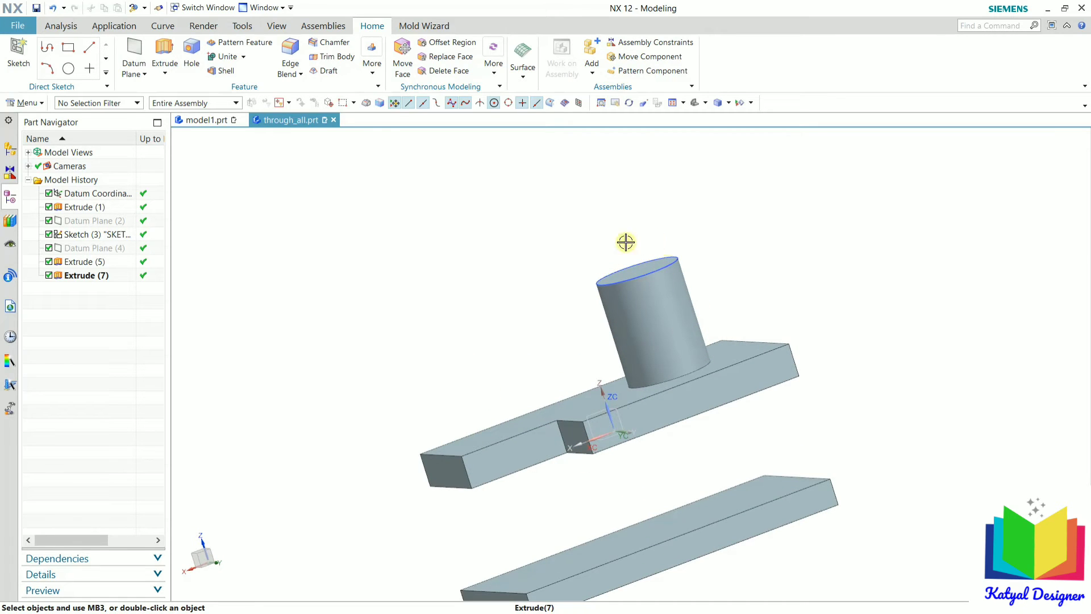
pyautogui.moveTo(733, 241); pyautogui.dragTo(756, 296, button='middle')
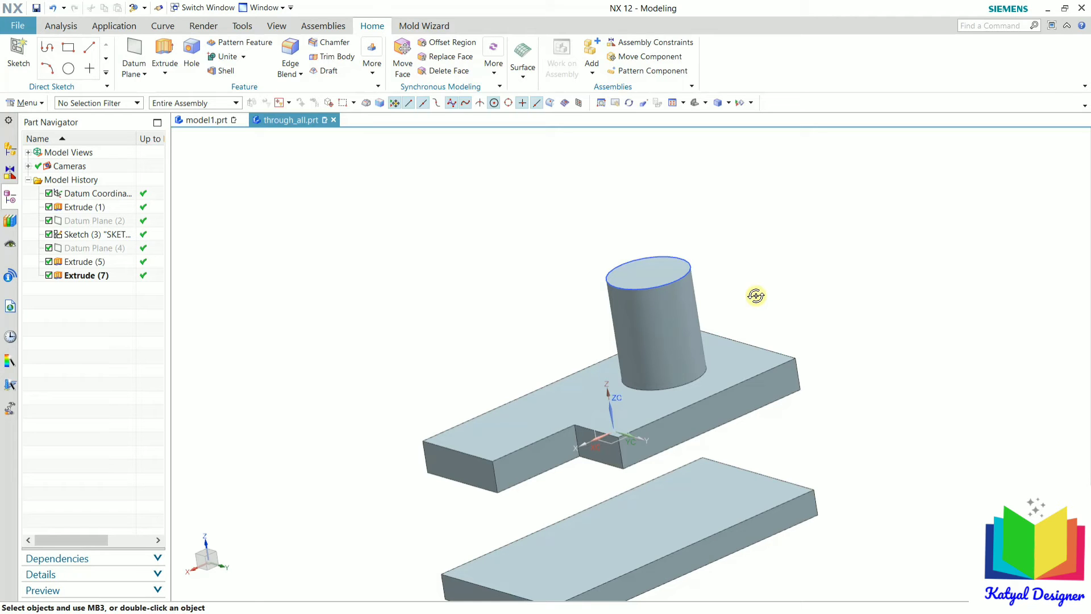
pyautogui.moveTo(826, 307); pyautogui.dragTo(848, 300, button='middle')
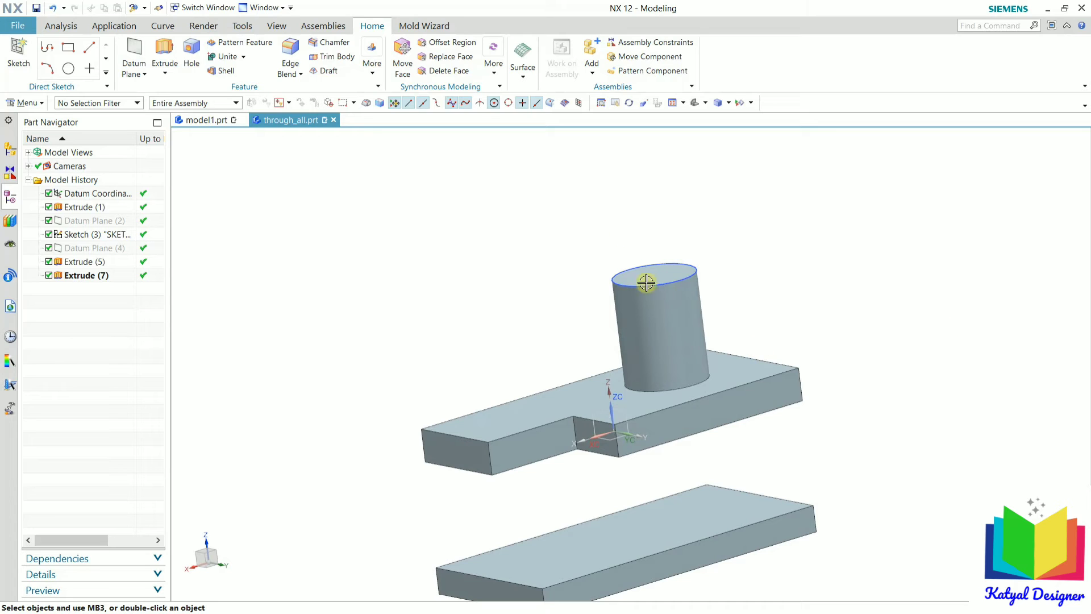
pyautogui.scroll(-3, 748, 374)
pyautogui.scroll(5, 747, 374)
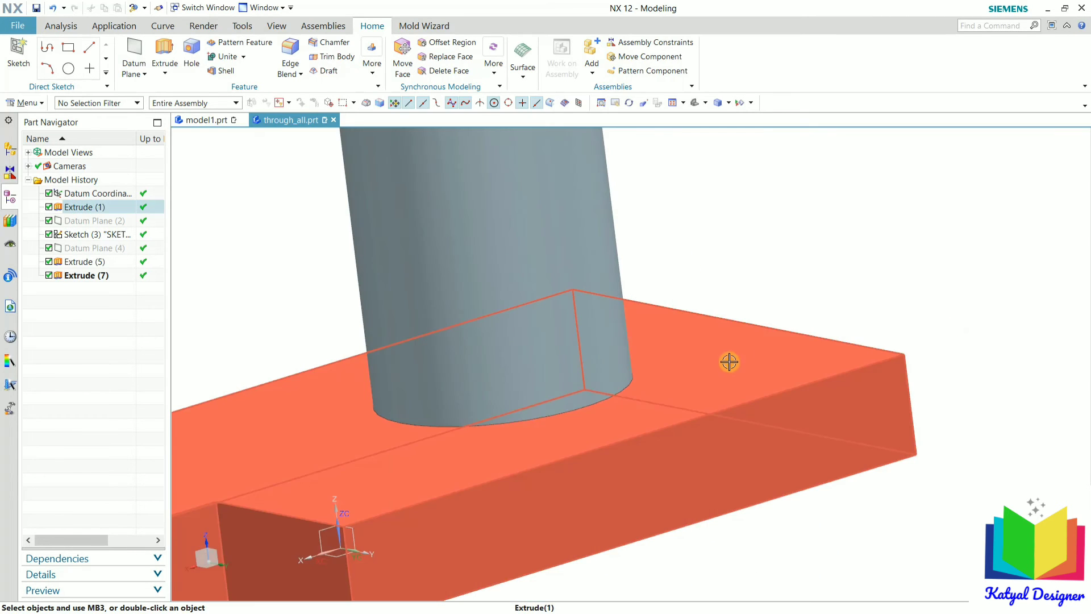
pyautogui.moveTo(787, 292); pyautogui.dragTo(762, 356, button='middle')
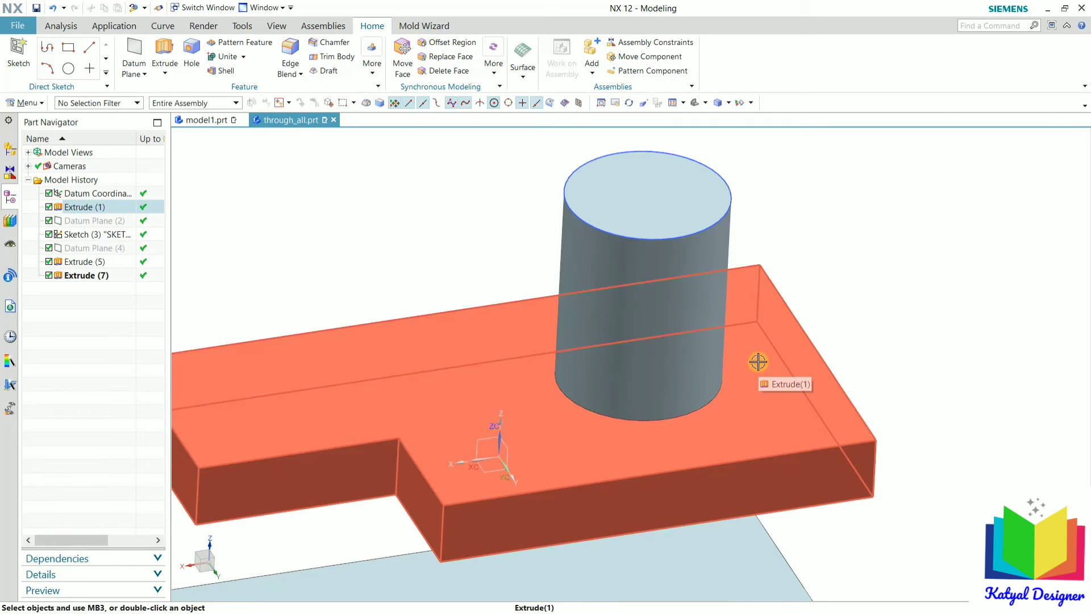
pyautogui.moveTo(795, 268); pyautogui.dragTo(922, 269, button='middle')
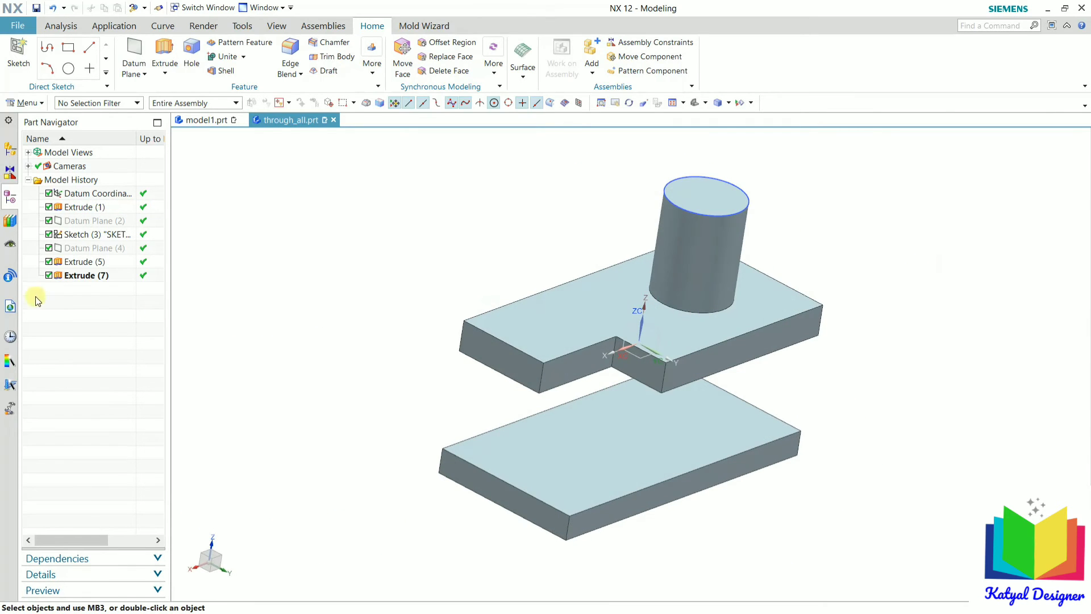
# - Edit the cylinder's extrude feature and set its end limit to Through All so it passes through both plates
pyautogui.doubleClick(86, 276)
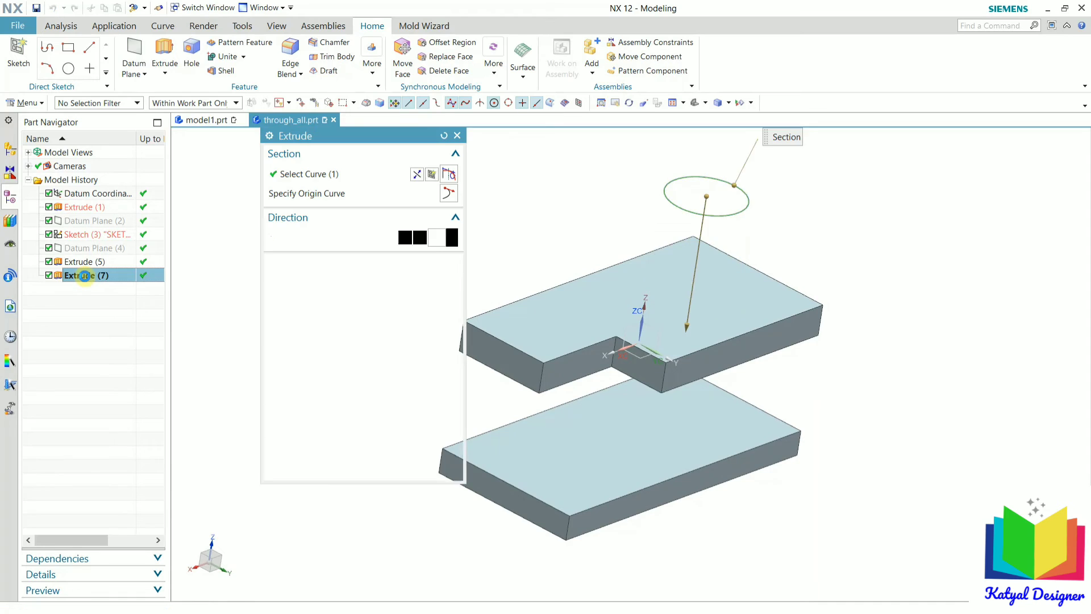
pyautogui.click(425, 317)
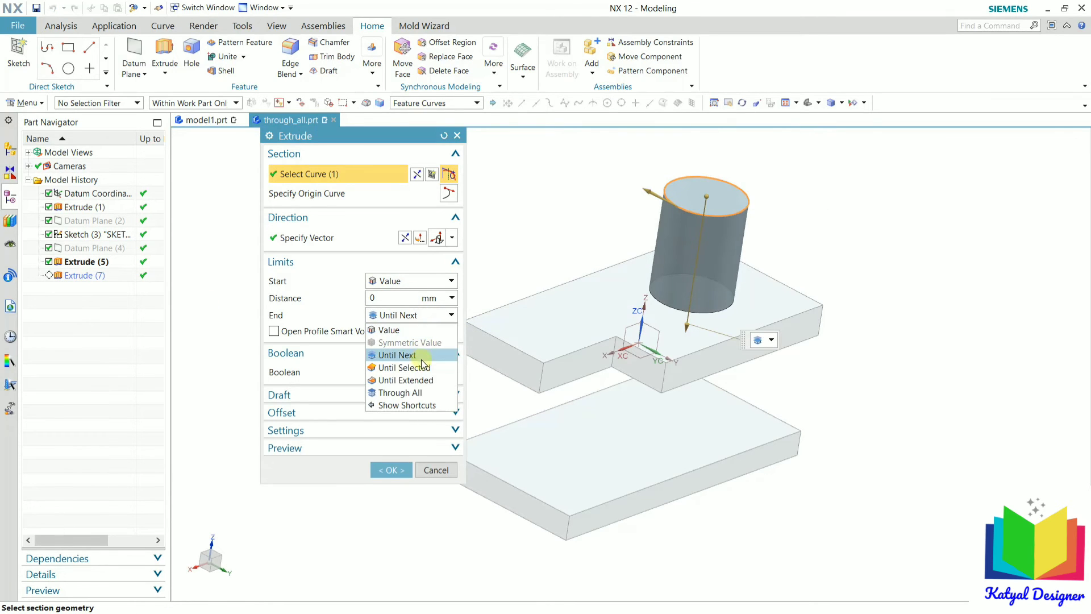
pyautogui.click(418, 394)
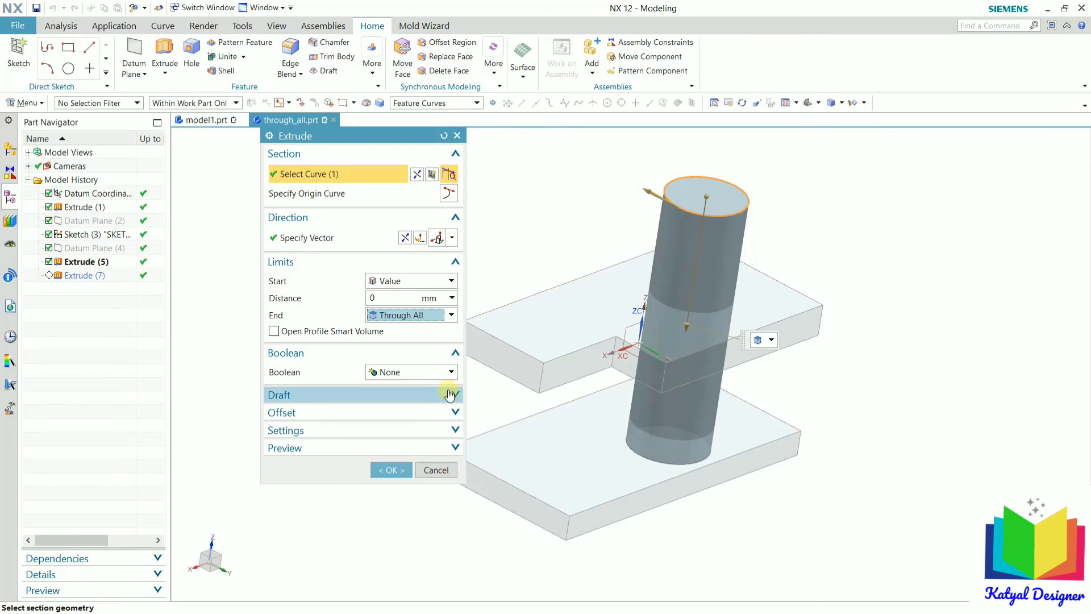
pyautogui.moveTo(886, 361); pyautogui.dragTo(864, 338, button='middle')
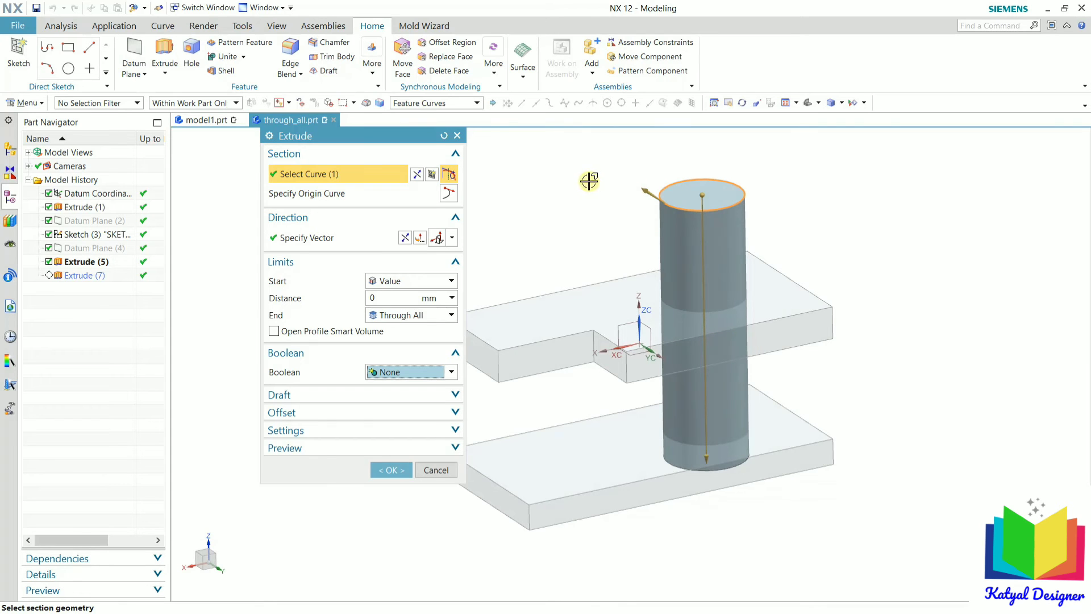
pyautogui.moveTo(587, 180); pyautogui.dragTo(797, 480, button='middle')
pyautogui.scroll(3, 782, 492)
pyautogui.scroll(-4, 692, 370)
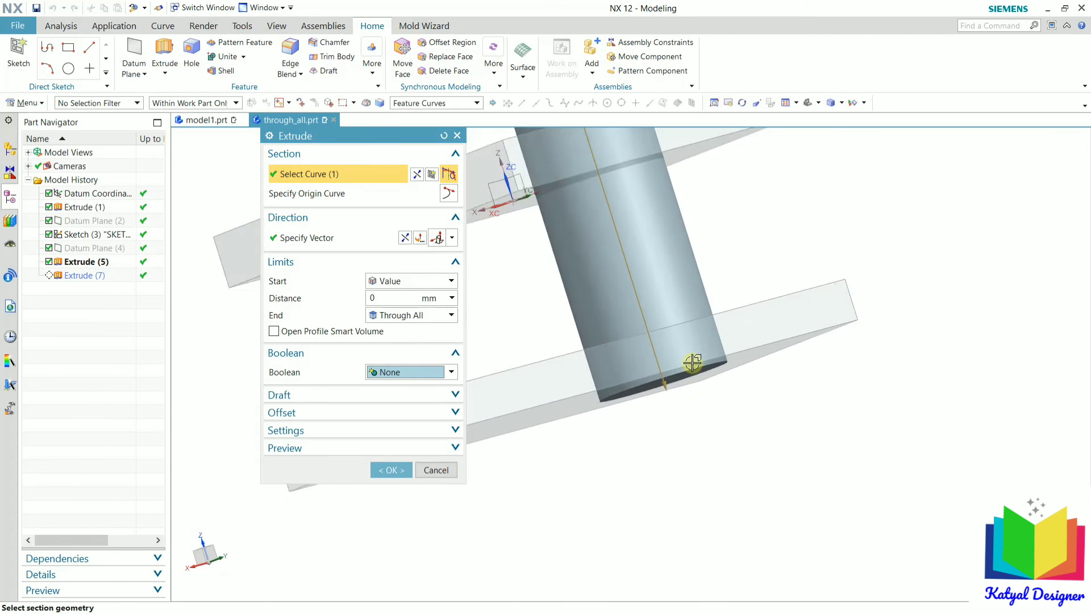
pyautogui.moveTo(718, 347)
pyautogui.mouseDown(button='middle')
pyautogui.moveTo(730, 353)
pyautogui.moveTo(721, 377)
pyautogui.moveTo(707, 334)
pyautogui.mouseUp(button='middle')
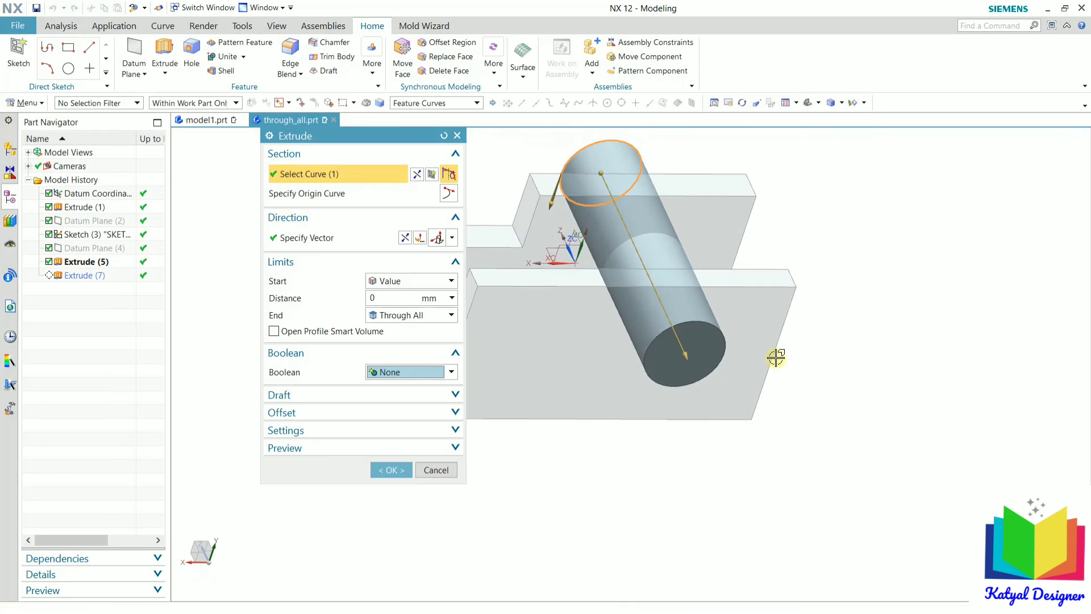
pyautogui.moveTo(775, 356)
pyautogui.mouseDown(button='middle')
pyautogui.moveTo(801, 390)
pyautogui.moveTo(786, 370)
pyautogui.mouseUp(button='middle')
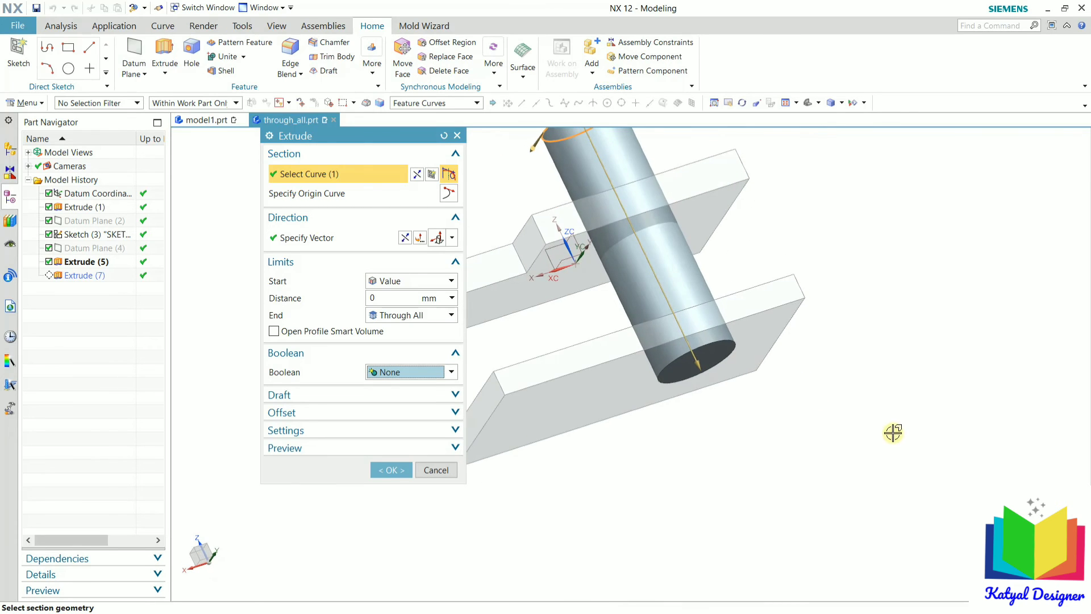
pyautogui.scroll(-3, 894, 432)
pyautogui.middleClick(910, 389)
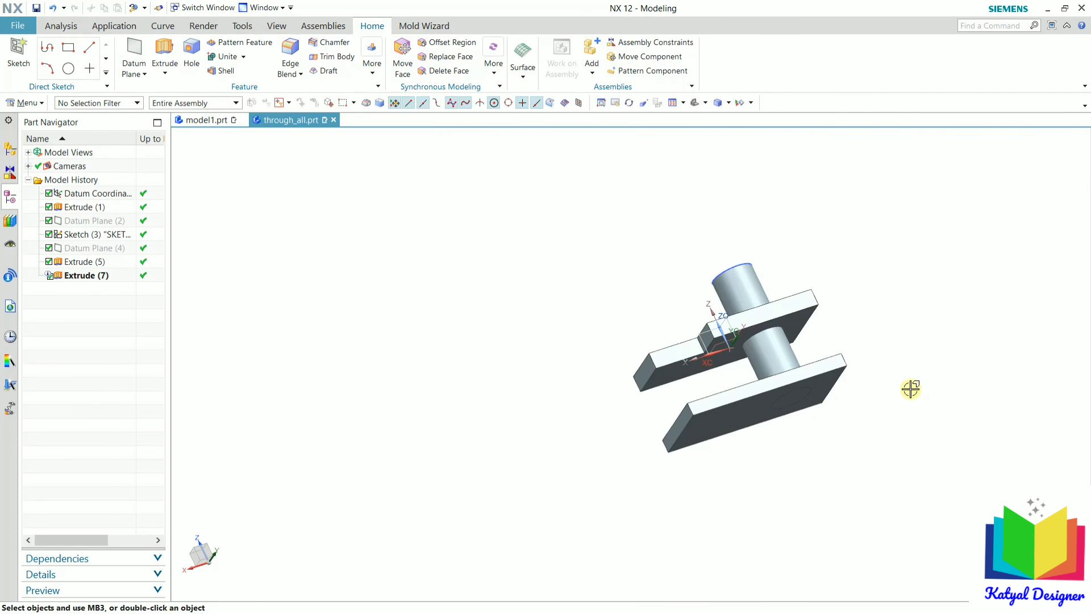
pyautogui.moveTo(910, 388); pyautogui.dragTo(446, 333, button='middle')
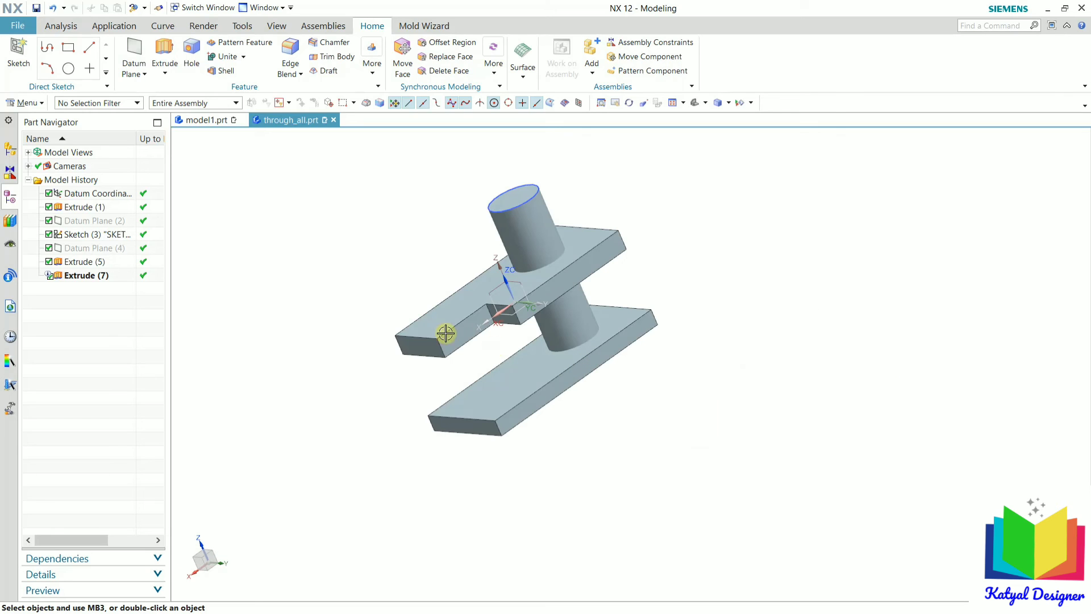
# - Edit the cylinder's extrude feature again, setting its end limit to Until Selected with the lower plate's top face as the target
pyautogui.doubleClick(91, 277)
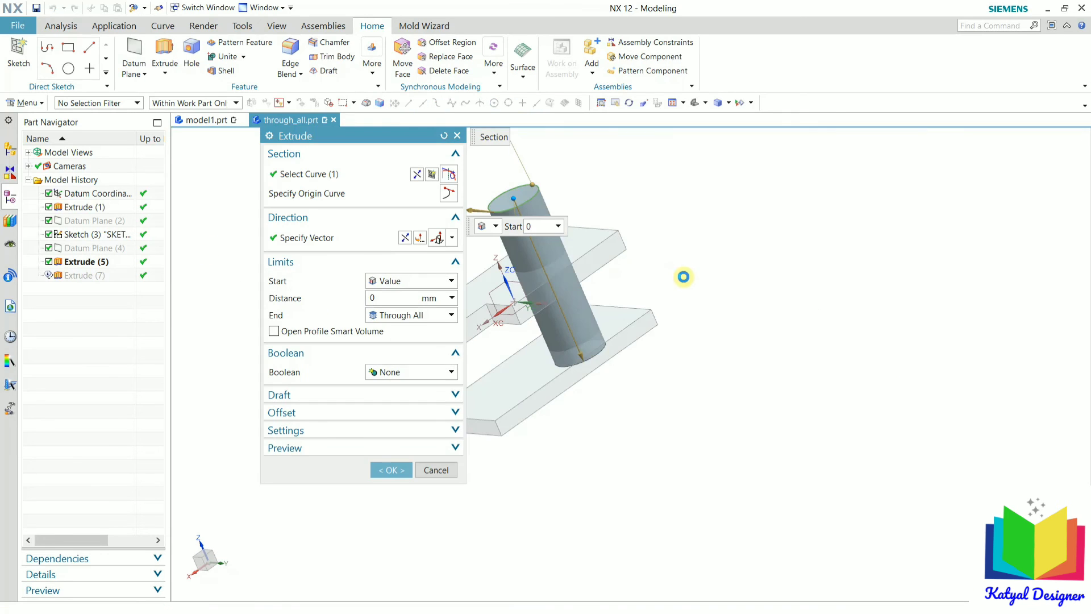
pyautogui.click(400, 316)
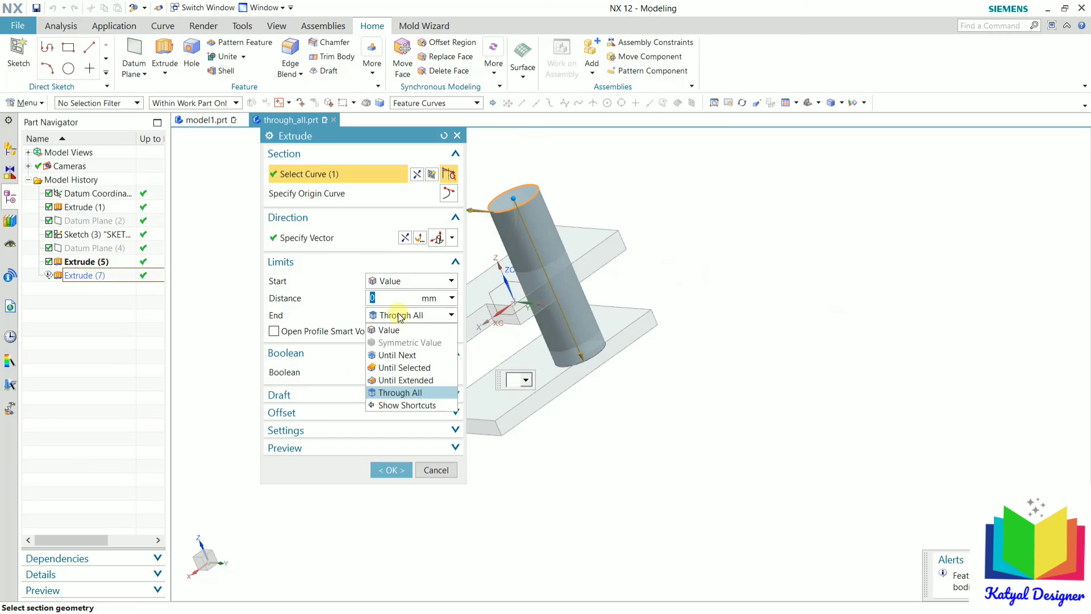
pyautogui.click(409, 368)
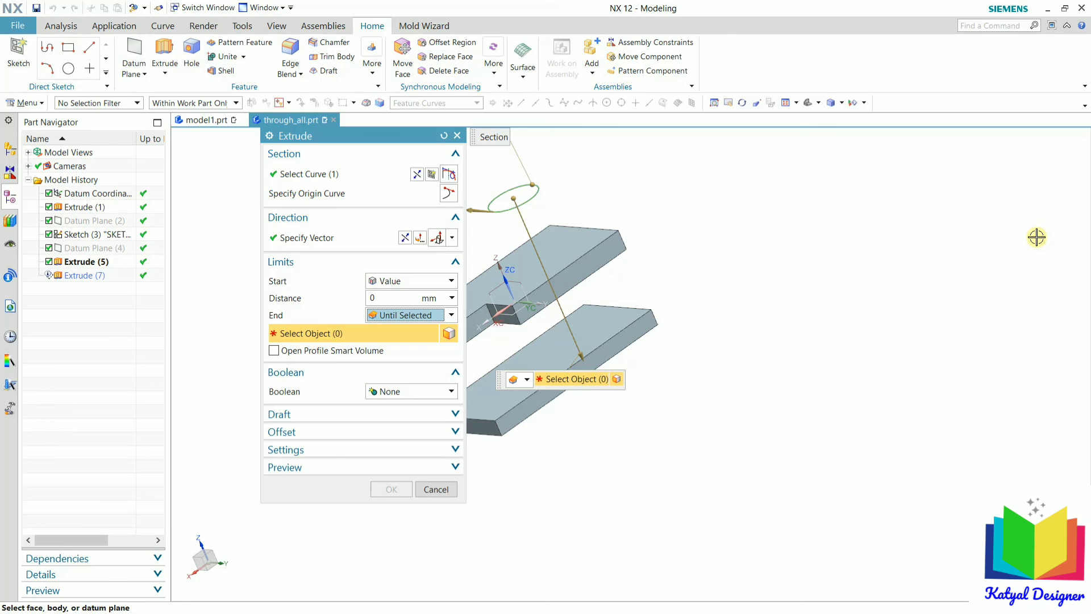
pyautogui.scroll(-2, 955, 296)
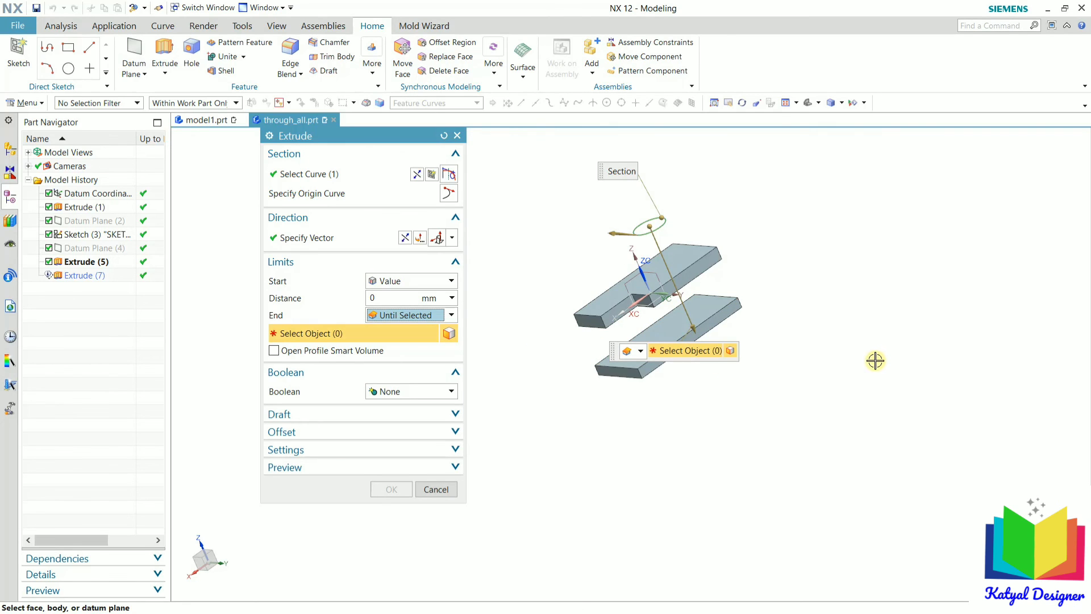
pyautogui.scroll(1, 707, 284)
pyautogui.scroll(4, 755, 341)
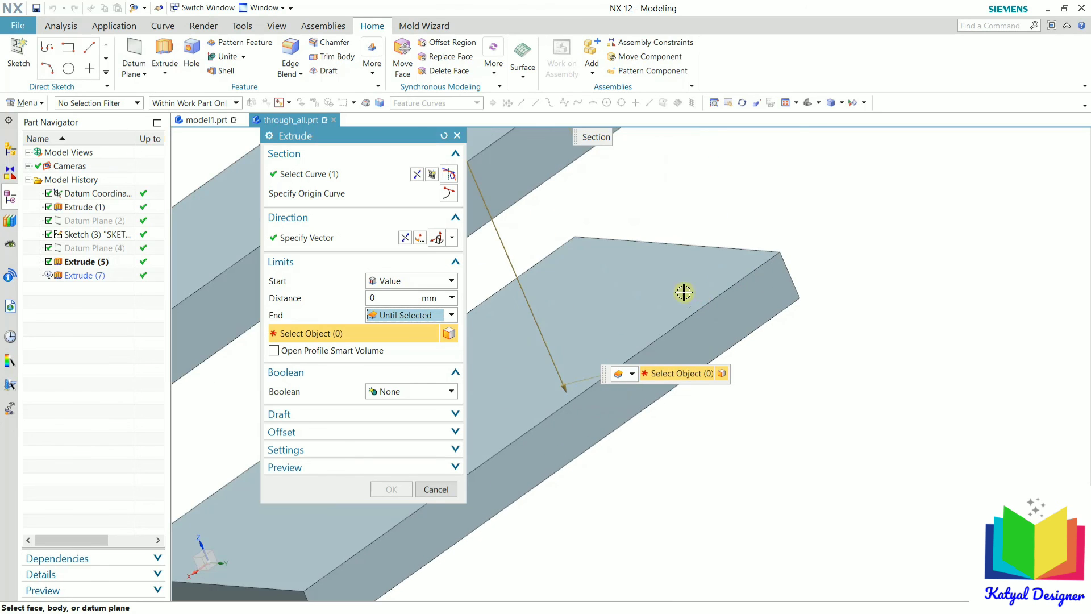
pyautogui.scroll(-3, 806, 406)
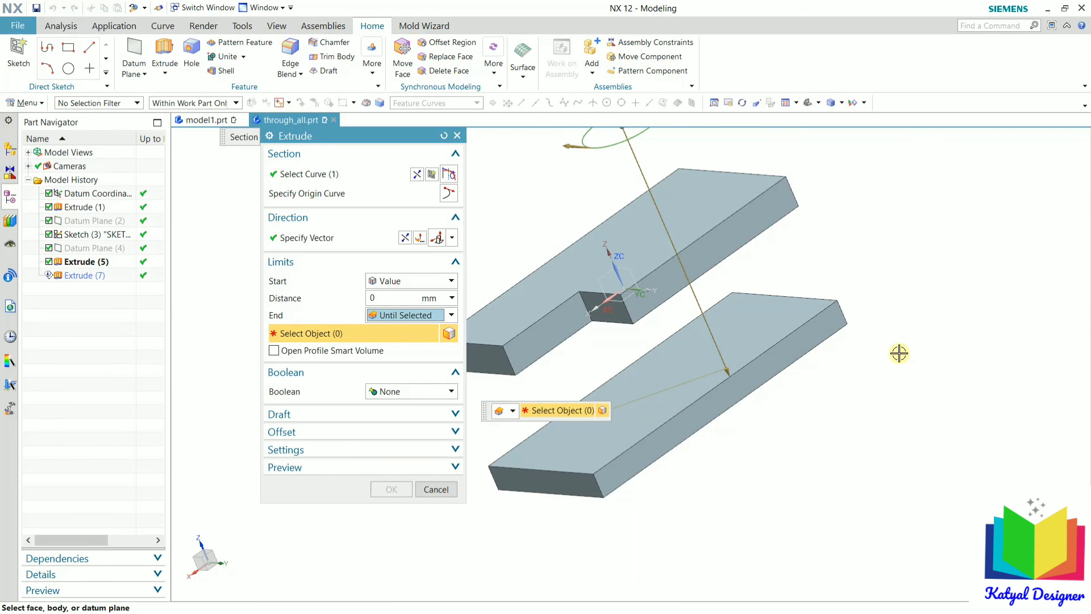
pyautogui.click(418, 314)
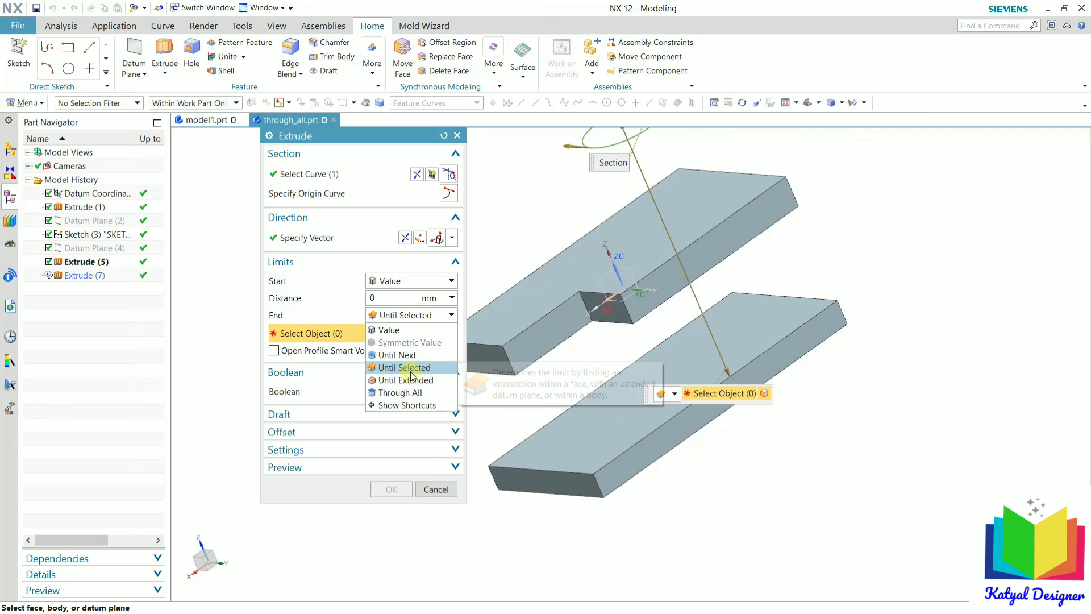
pyautogui.click(404, 368)
pyautogui.click(748, 314)
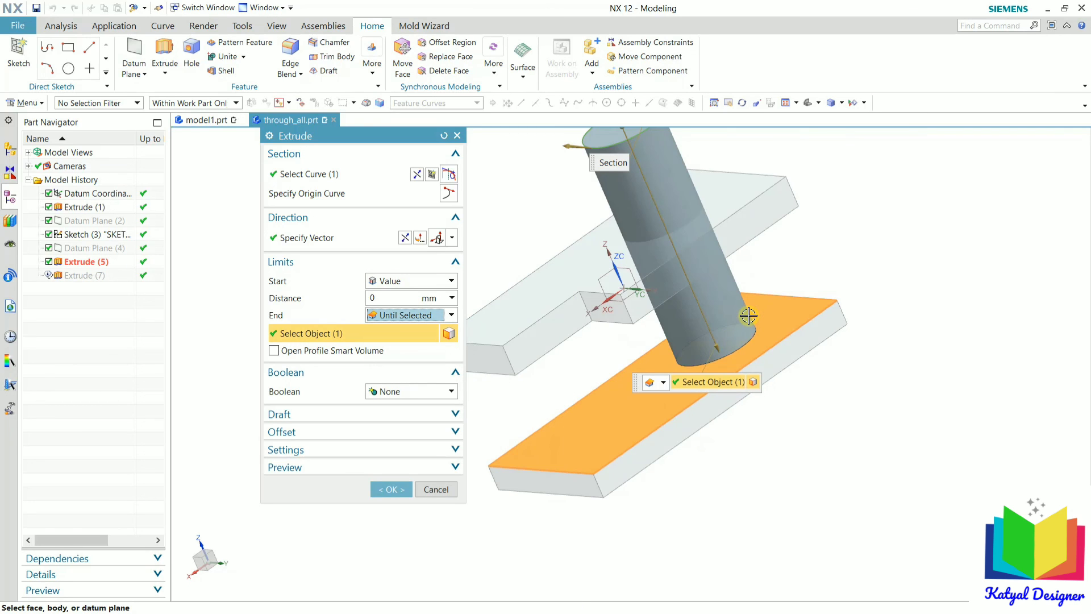
pyautogui.moveTo(842, 415); pyautogui.dragTo(839, 457, button='middle')
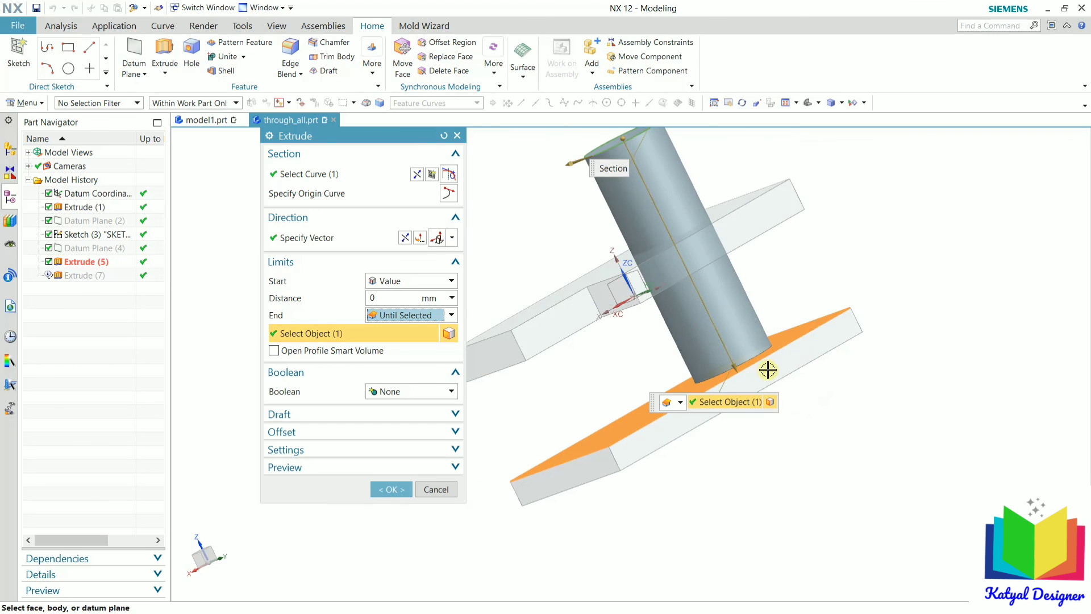
# - Keep the extrude's Boolean option at None and accept the edited feature
pyautogui.click(412, 391)
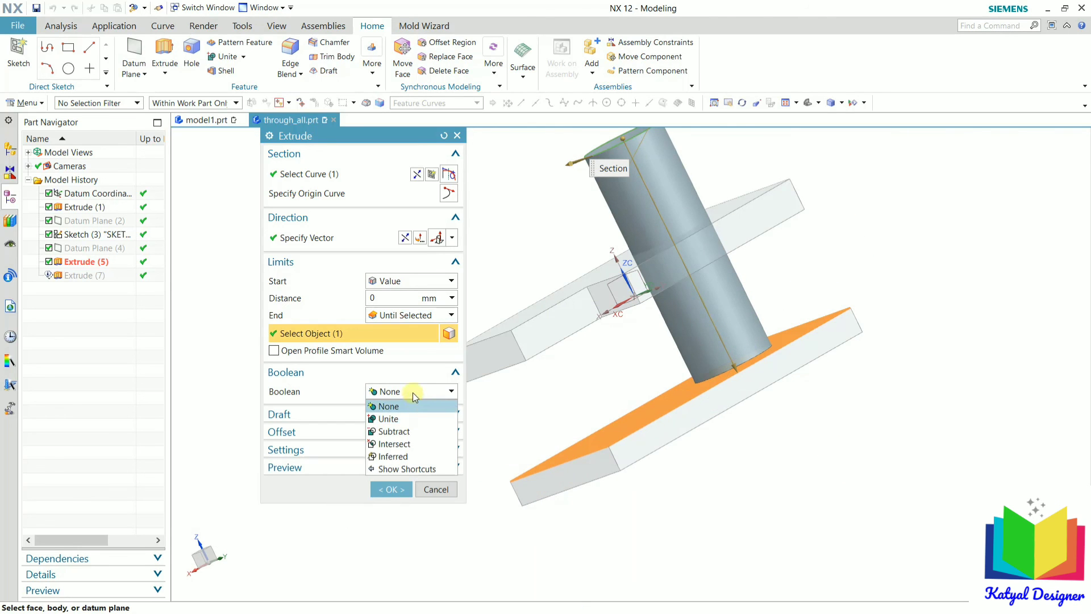
pyautogui.click(414, 393)
pyautogui.click(410, 393)
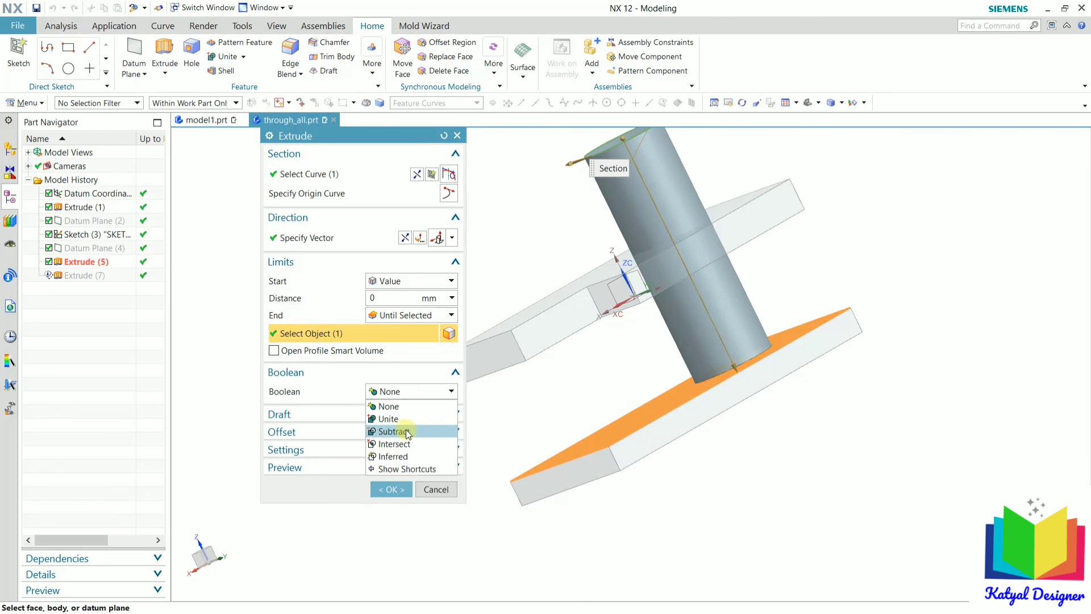
pyautogui.click(417, 373)
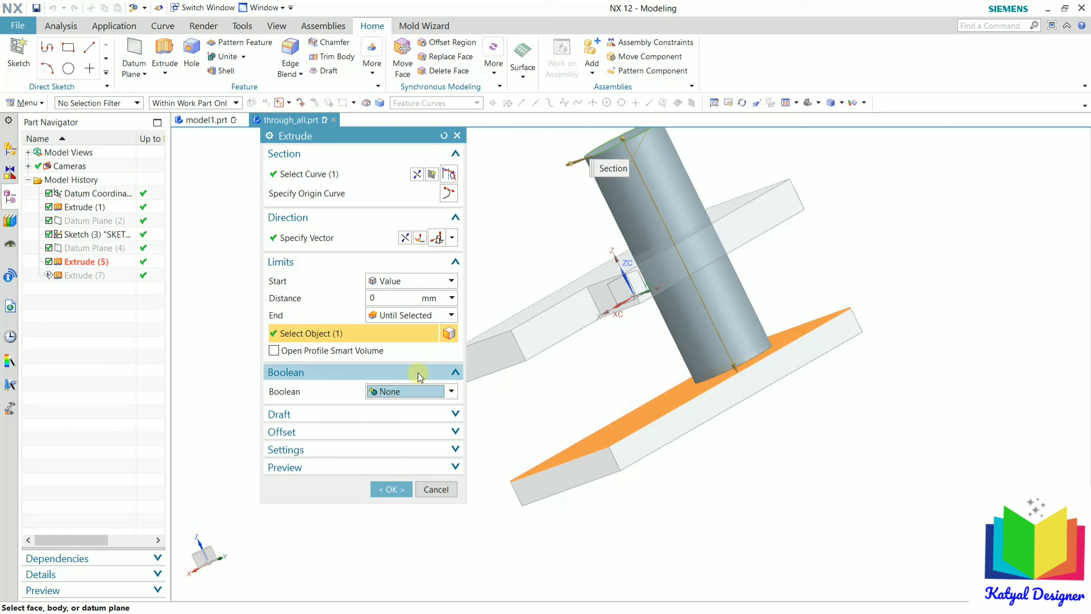
pyautogui.click(392, 489)
pyautogui.moveTo(835, 319); pyautogui.dragTo(795, 293, button='middle')
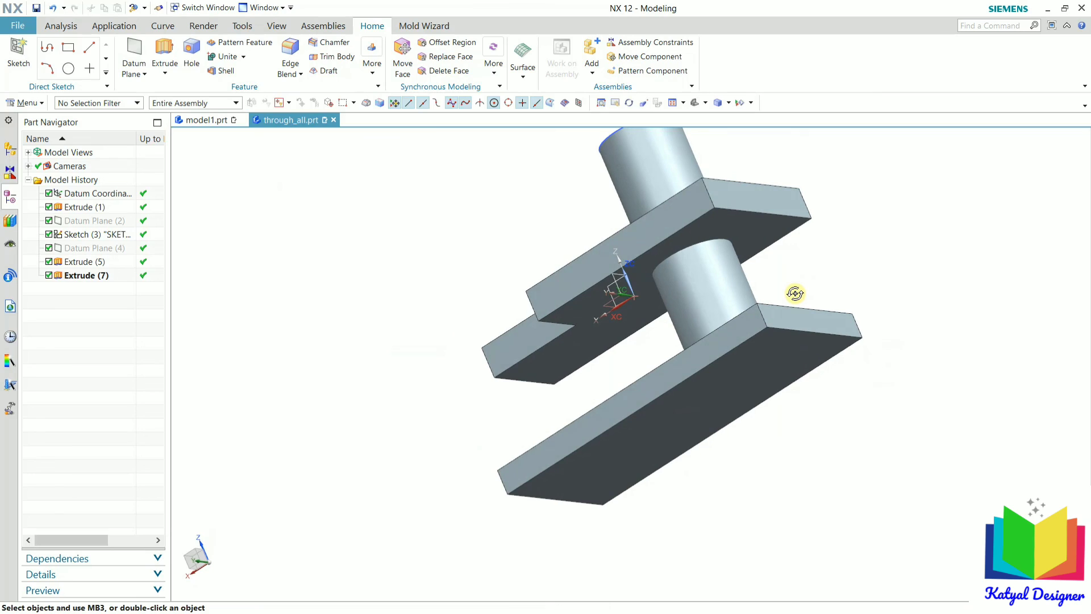